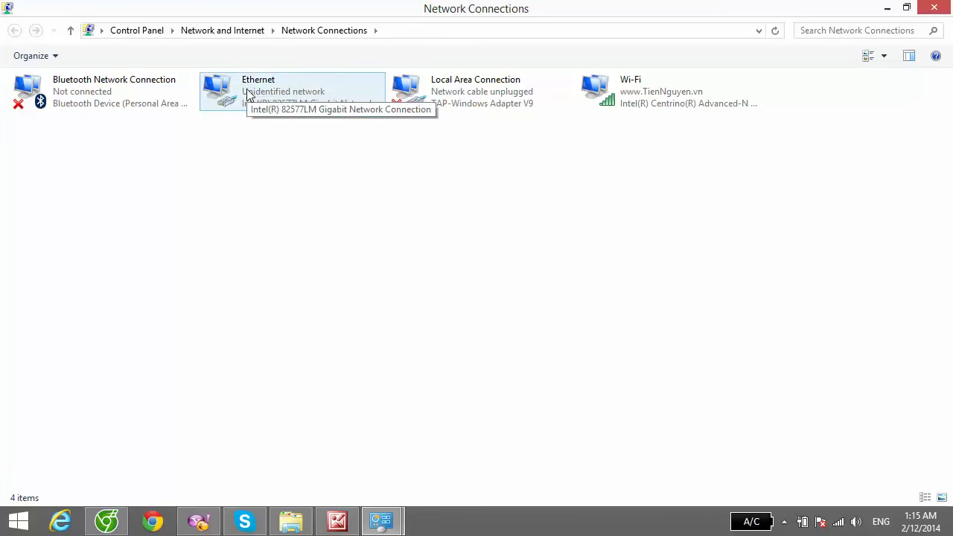
# Open the Internet Protocol Version 4 (TCP/IPv4) properties of the Ethernet connection.
pyautogui.doubleClick(249, 95)
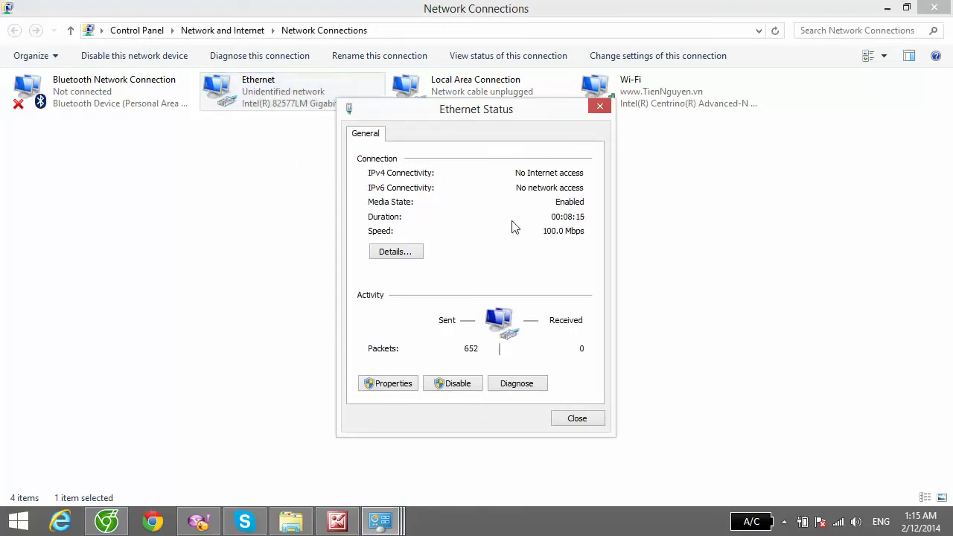
pyautogui.click(399, 383)
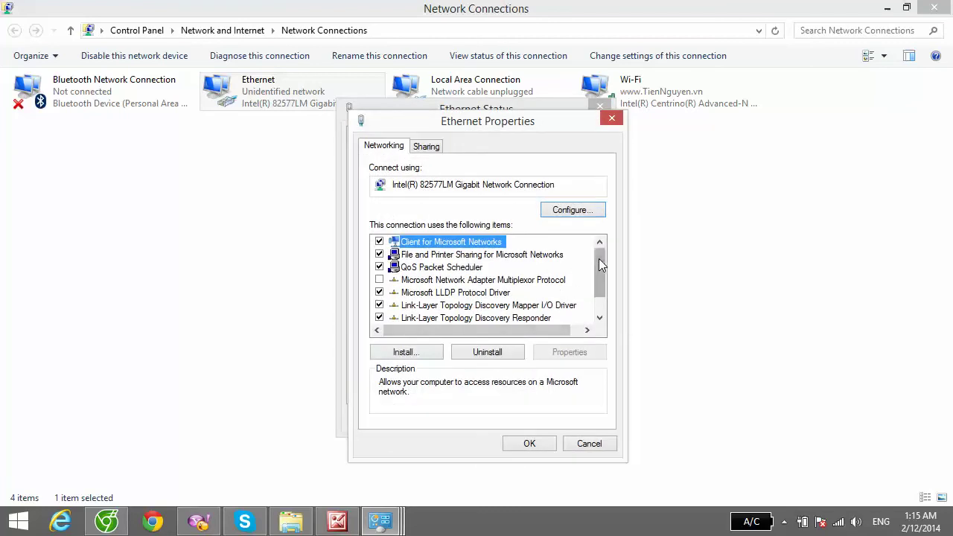
pyautogui.moveTo(599, 258); pyautogui.dragTo(600, 283)
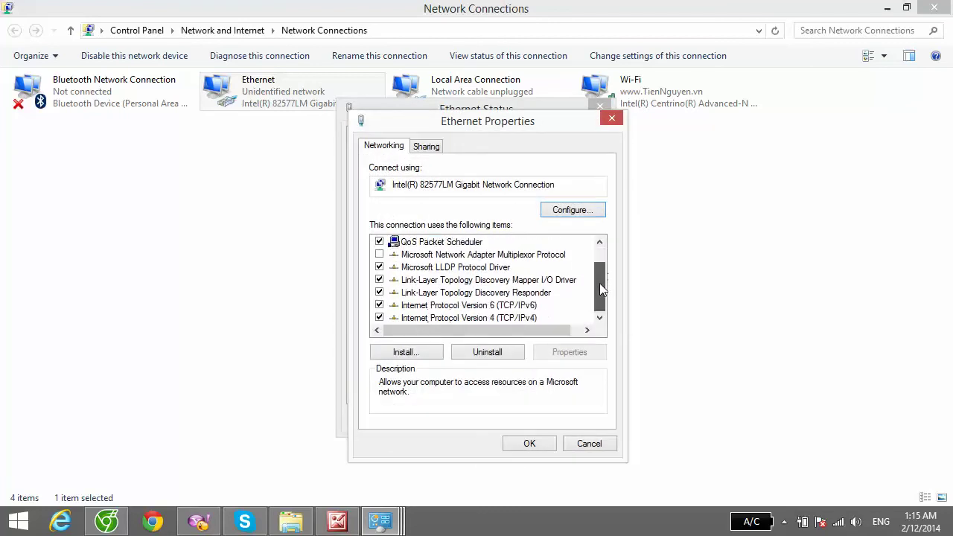
pyautogui.click(500, 318)
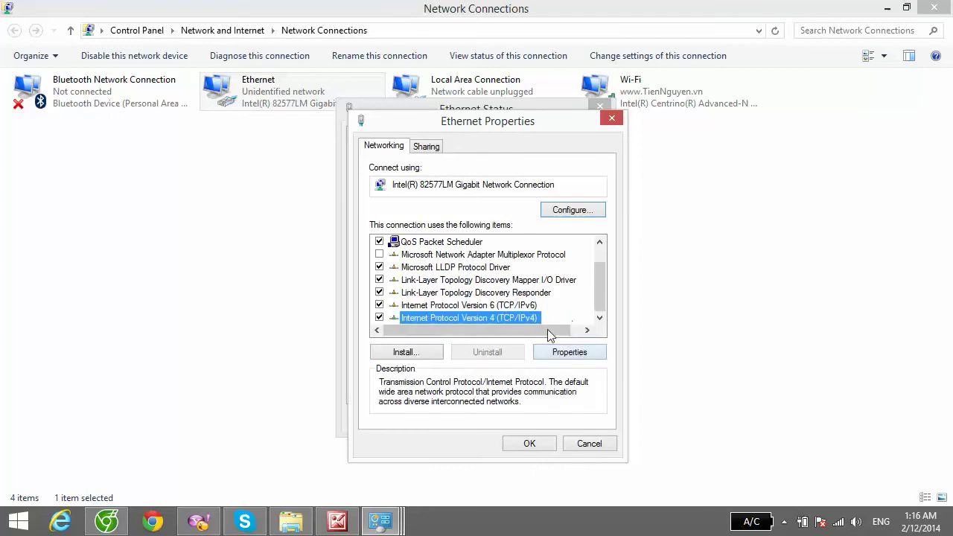
pyautogui.doubleClick(512, 319)
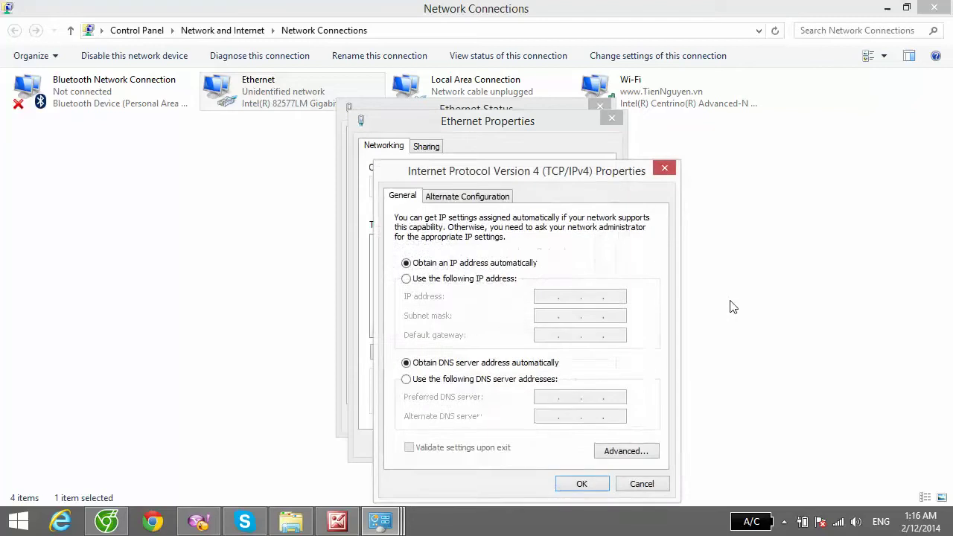
pyautogui.moveTo(603, 177); pyautogui.dragTo(599, 146)
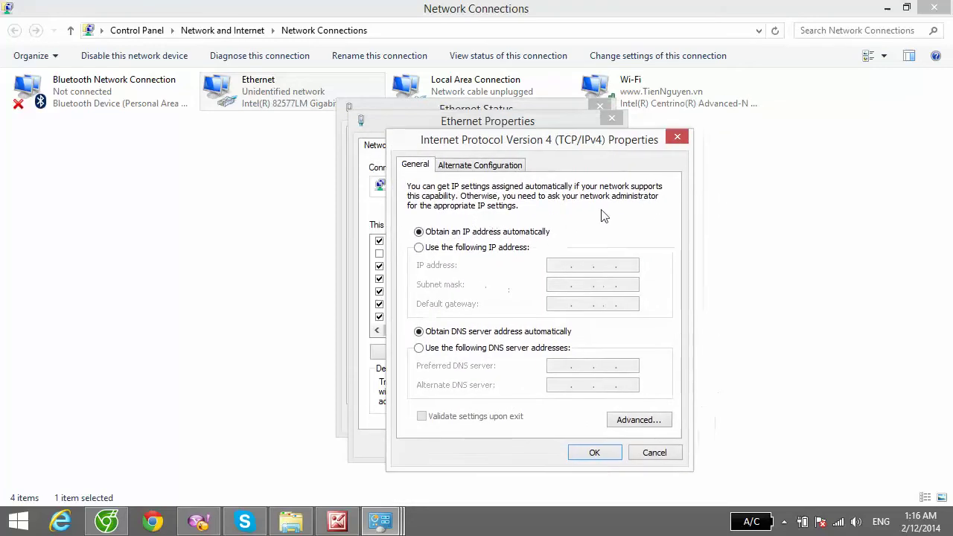
# Assign the Ethernet adapter the static IP address 192.168.11.1 with subnet mask 255.255.255.0, and close the network settings.
pyautogui.click(419, 248)
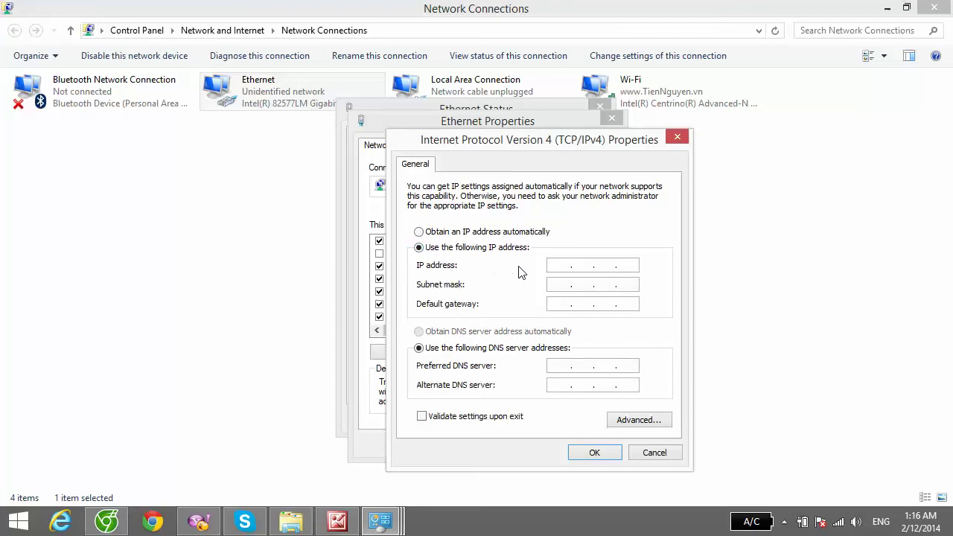
pyautogui.click(564, 265)
pyautogui.moveTo(548, 145); pyautogui.dragTo(579, 112)
pyautogui.press('Tab')
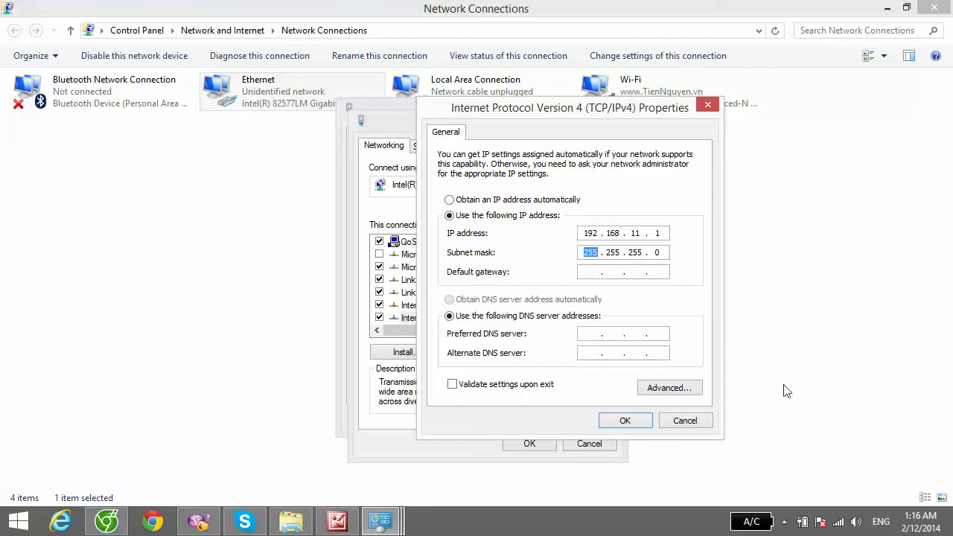
pyautogui.click(625, 421)
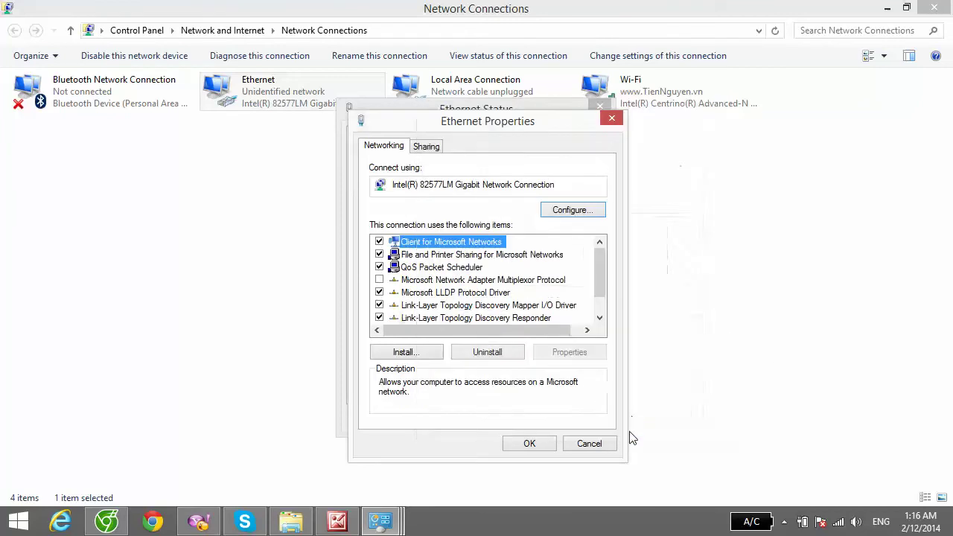
pyautogui.click(530, 444)
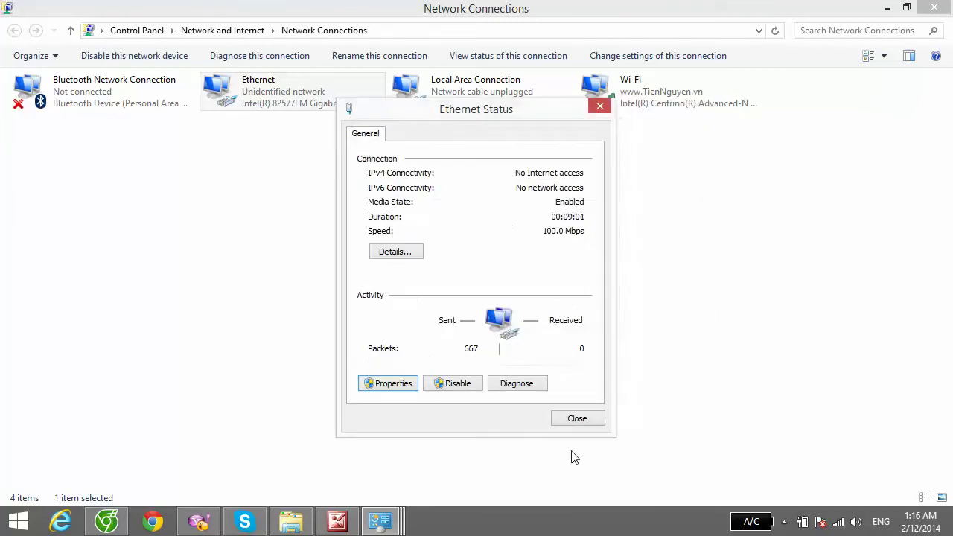
pyautogui.click(581, 417)
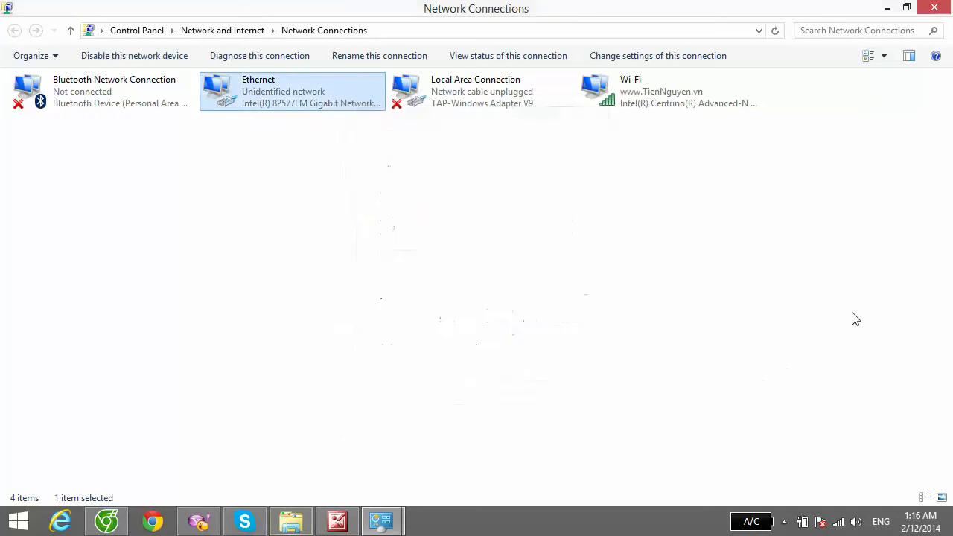
pyautogui.click(942, 7)
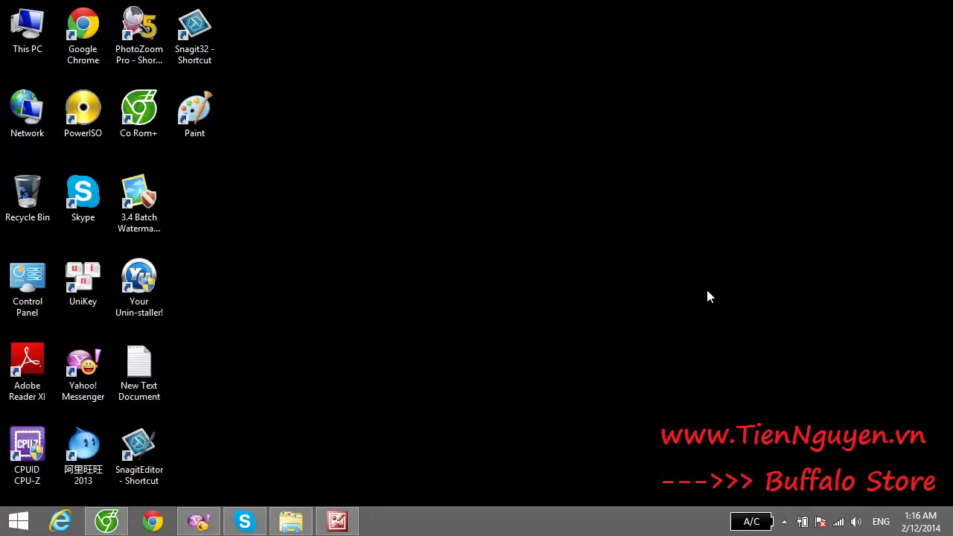
# Switch to Google Chrome, go to 192.168.11.100 and log in to the AirStation as root.
pyautogui.click(163, 524)
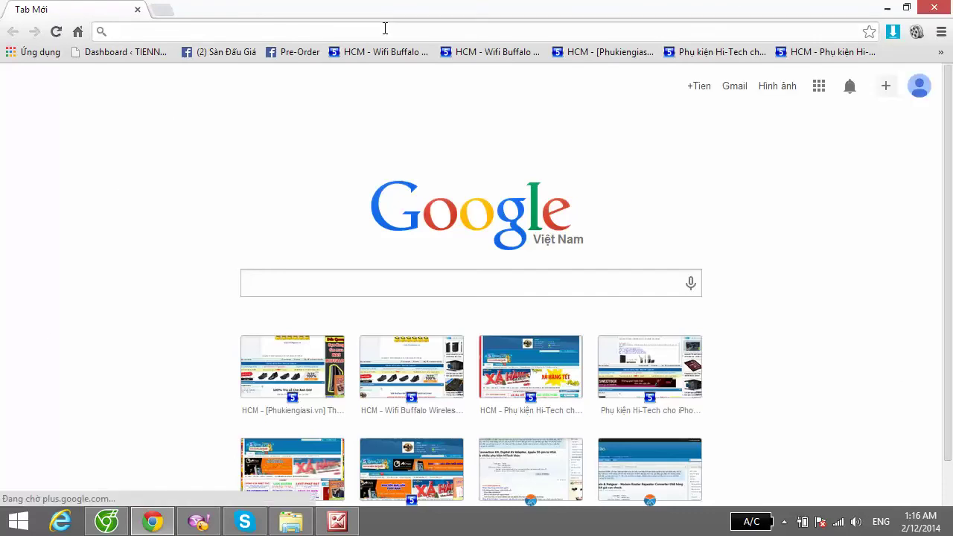
pyautogui.write('192.168')
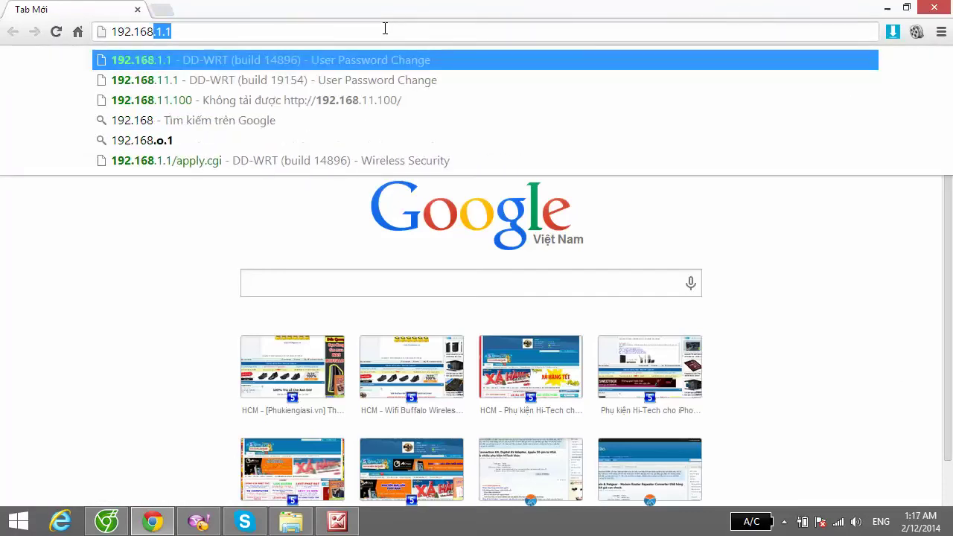
pyautogui.write('.11.')
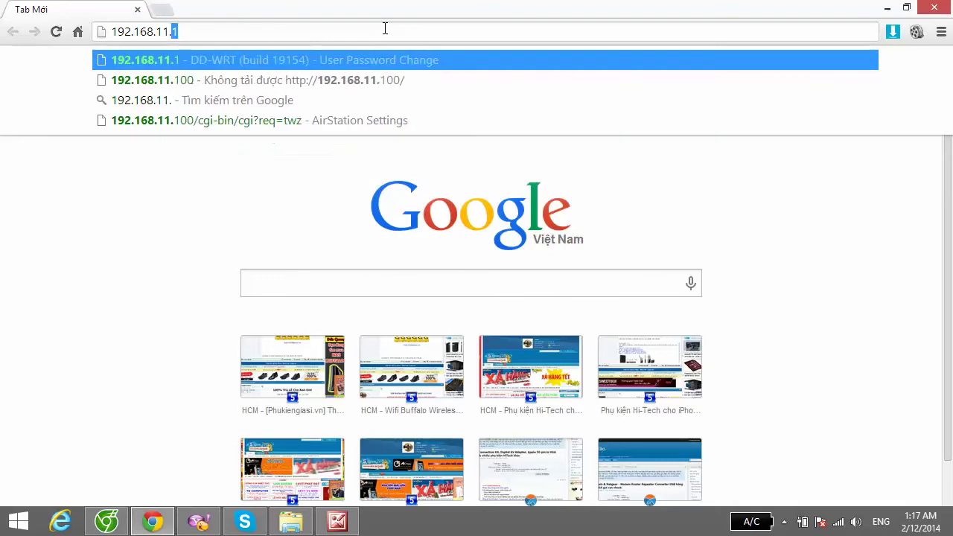
pyautogui.write('100')
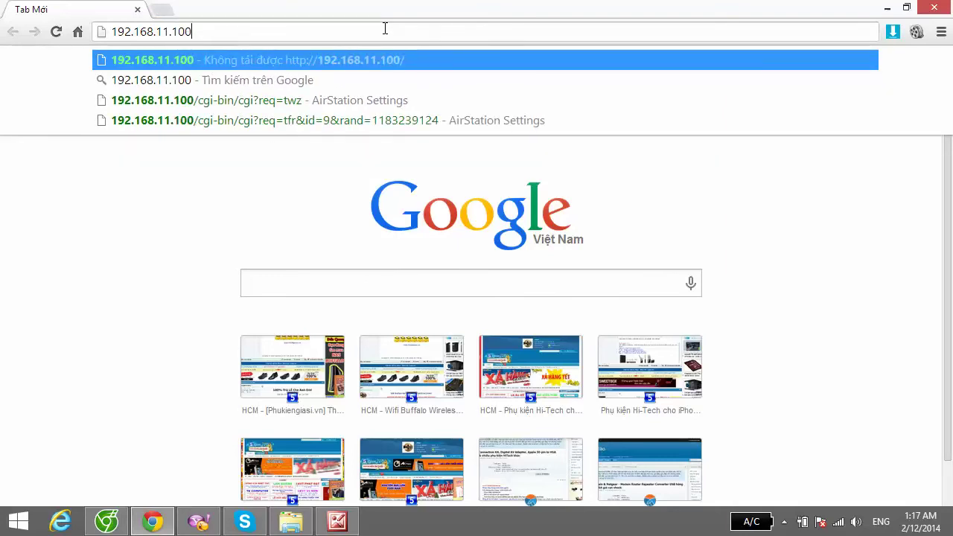
pyautogui.press('Return')
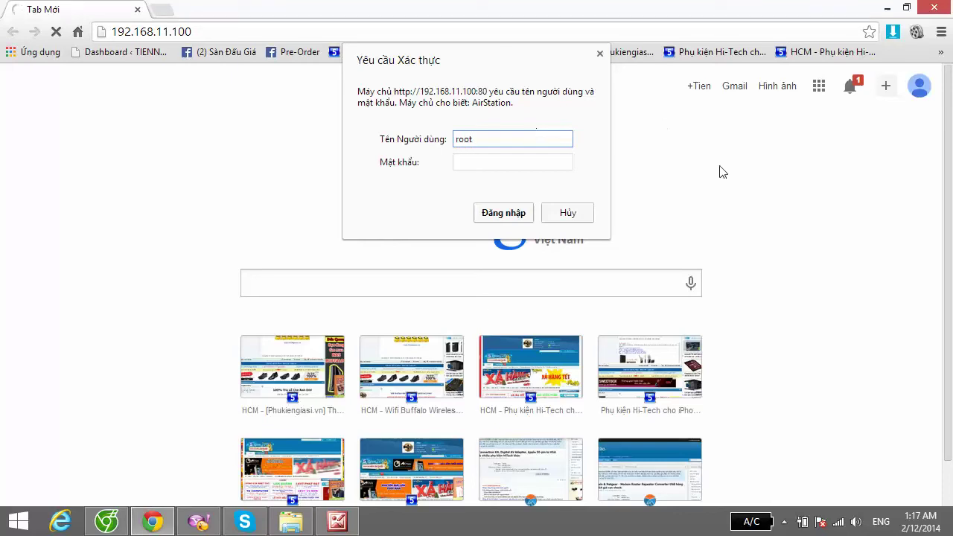
pyautogui.click(507, 216)
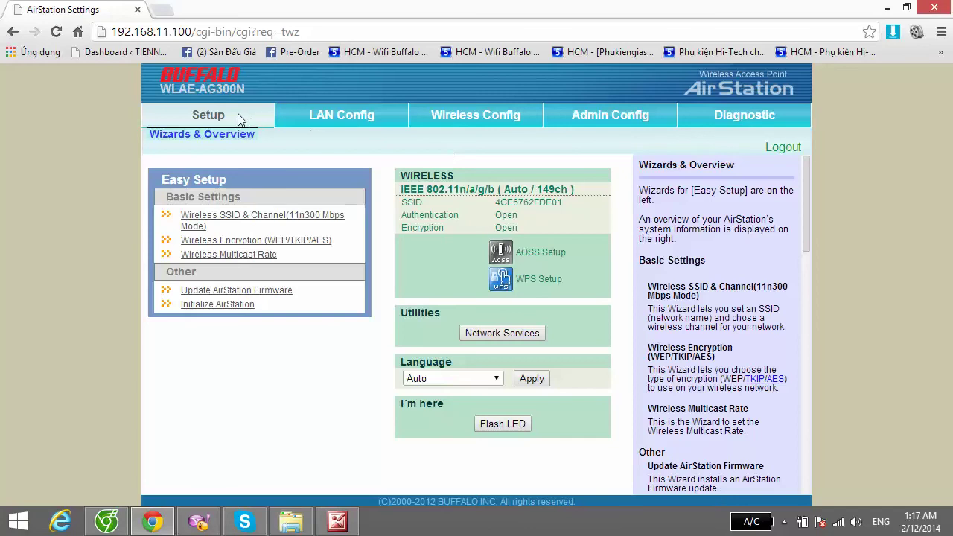
# In the wireless configuration's WDS settings, set the Master/Slave mode to Slave(EC).
pyautogui.click(463, 121)
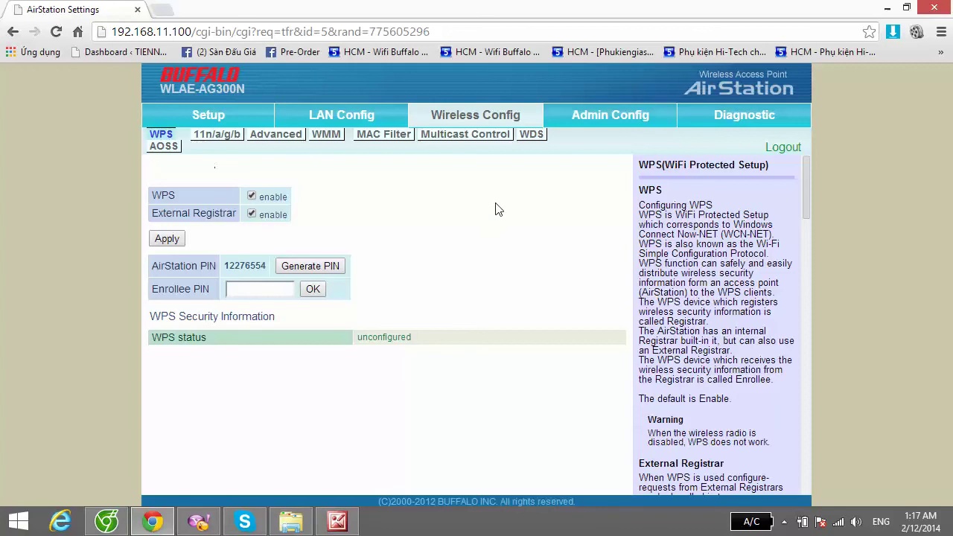
pyautogui.click(532, 137)
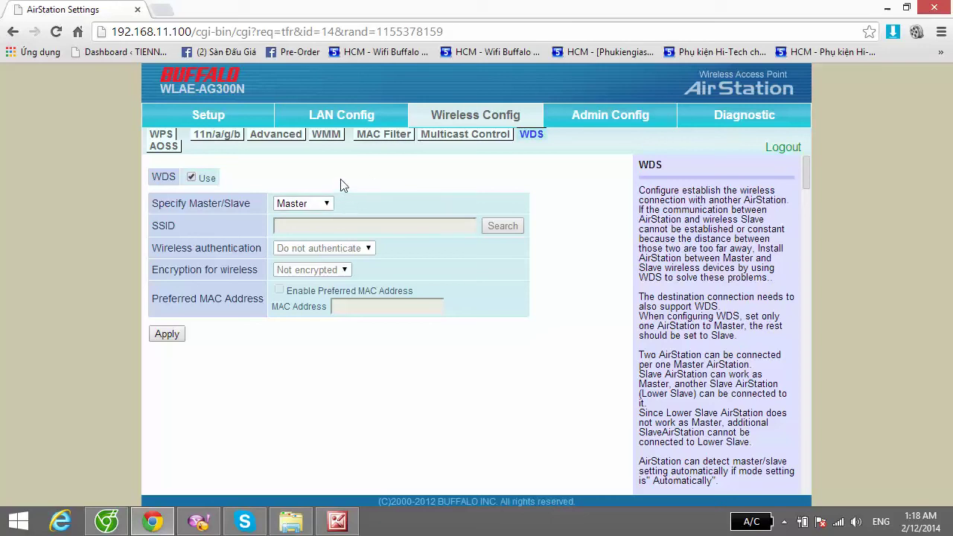
pyautogui.click(327, 203)
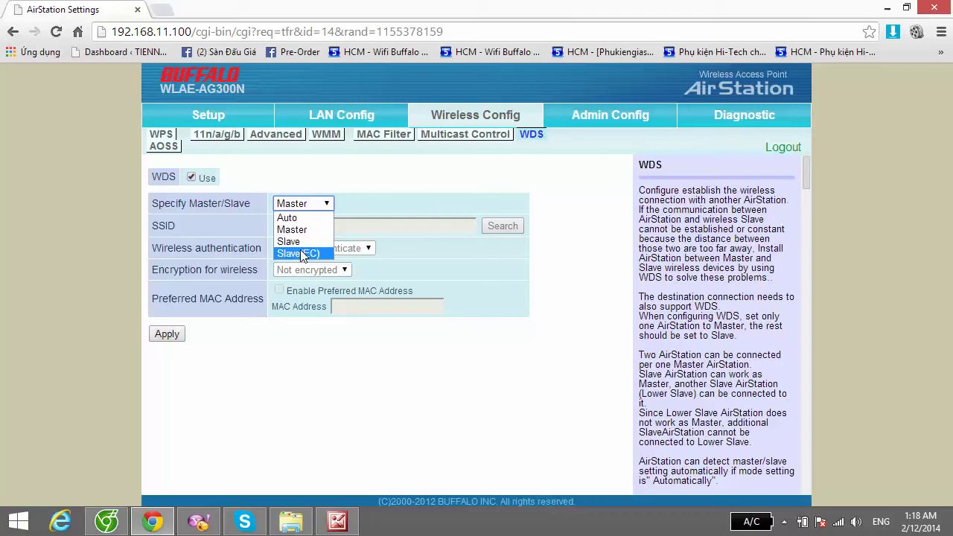
pyautogui.click(301, 253)
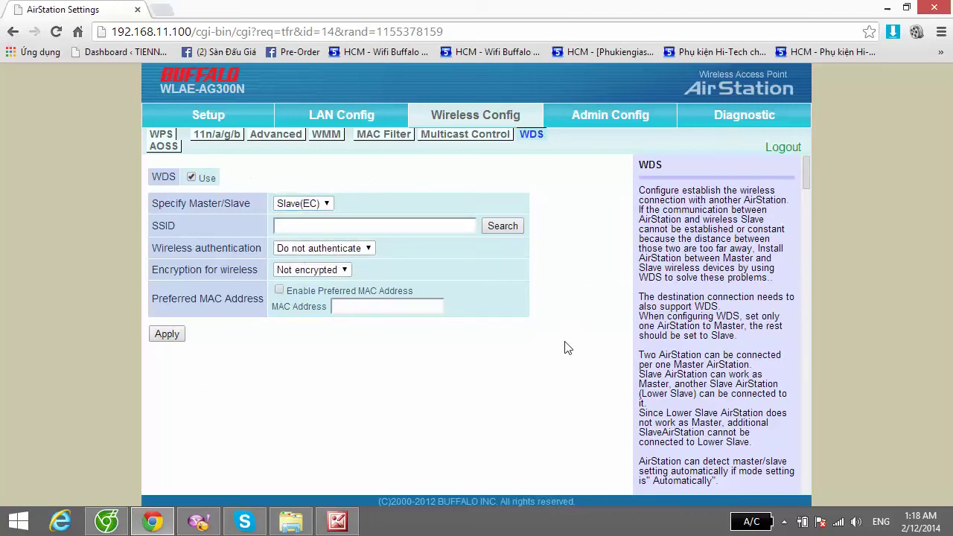
# Search for master access points, choose the channel 6 network with Excellent signal, and check it against the computer's Wi-Fi network list.
pyautogui.click(511, 229)
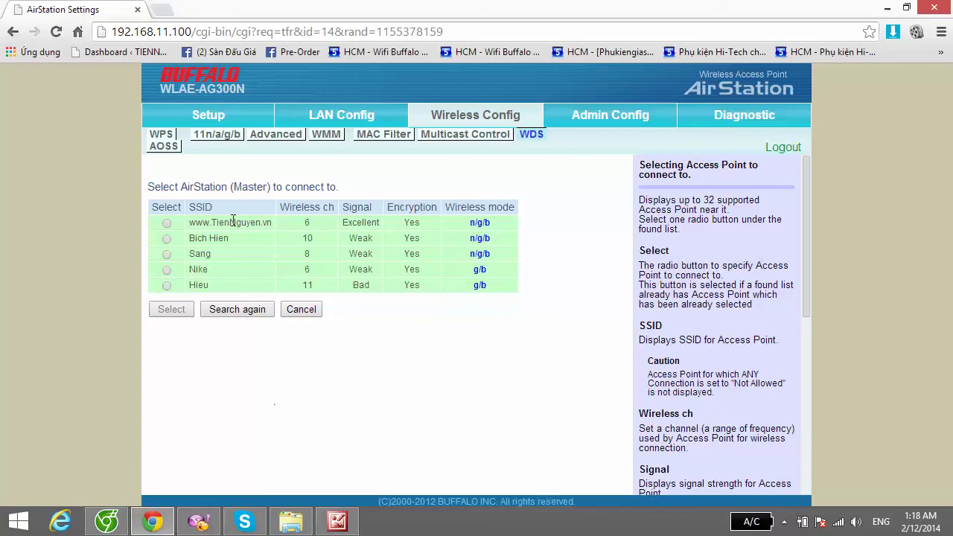
pyautogui.moveTo(187, 223); pyautogui.dragTo(278, 223)
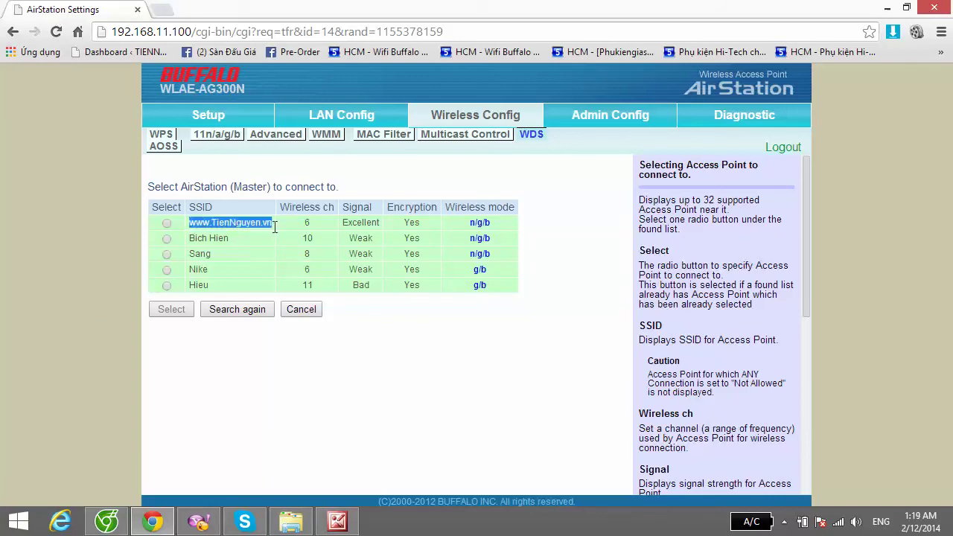
pyautogui.click(547, 394)
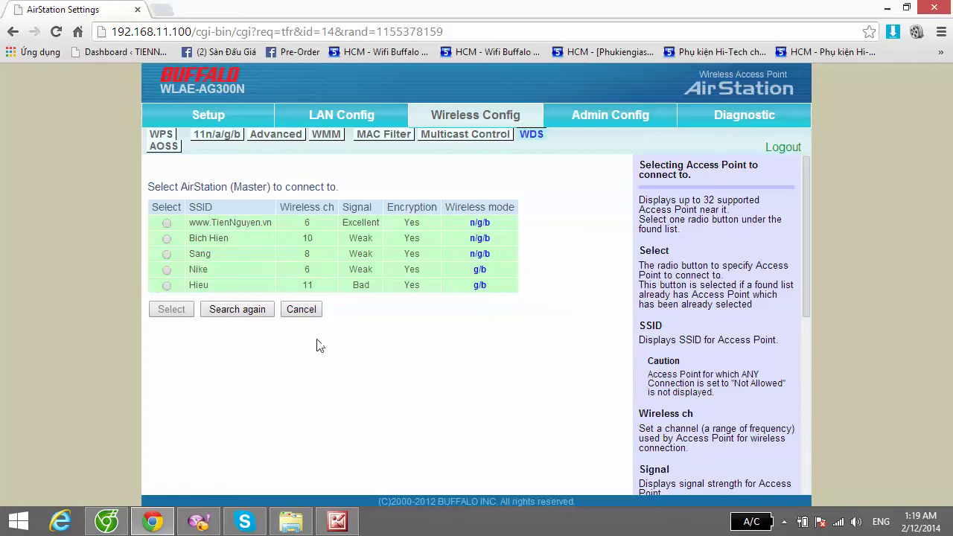
pyautogui.click(166, 224)
pyautogui.click(171, 310)
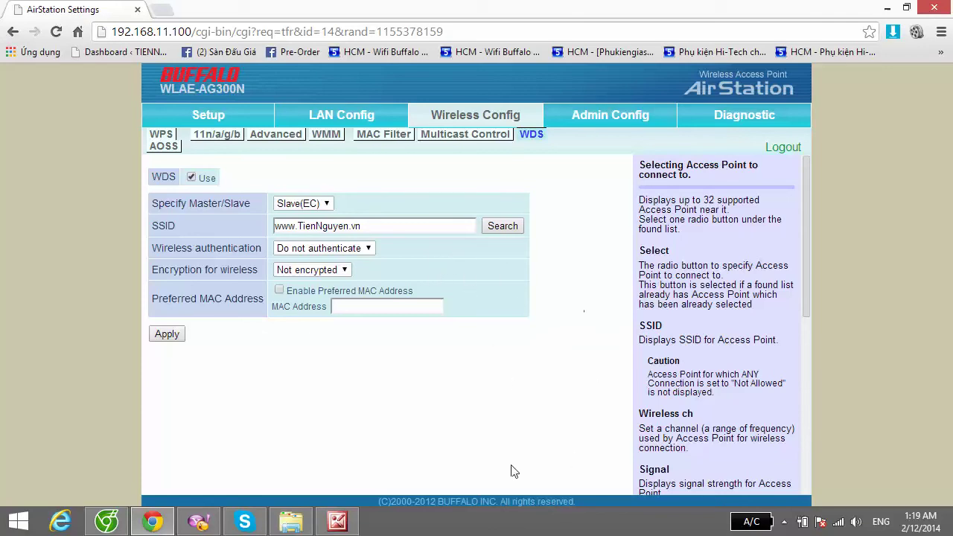
pyautogui.click(840, 522)
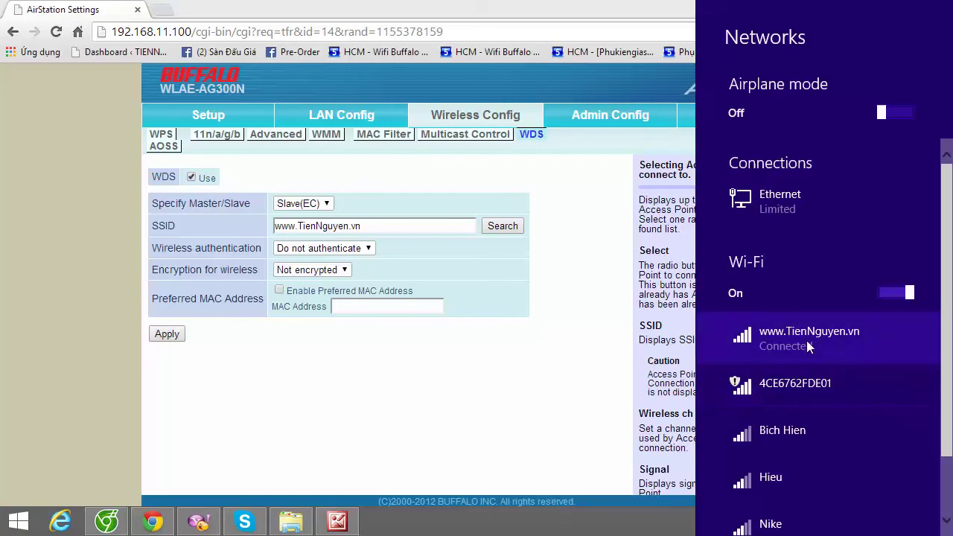
pyautogui.click(568, 410)
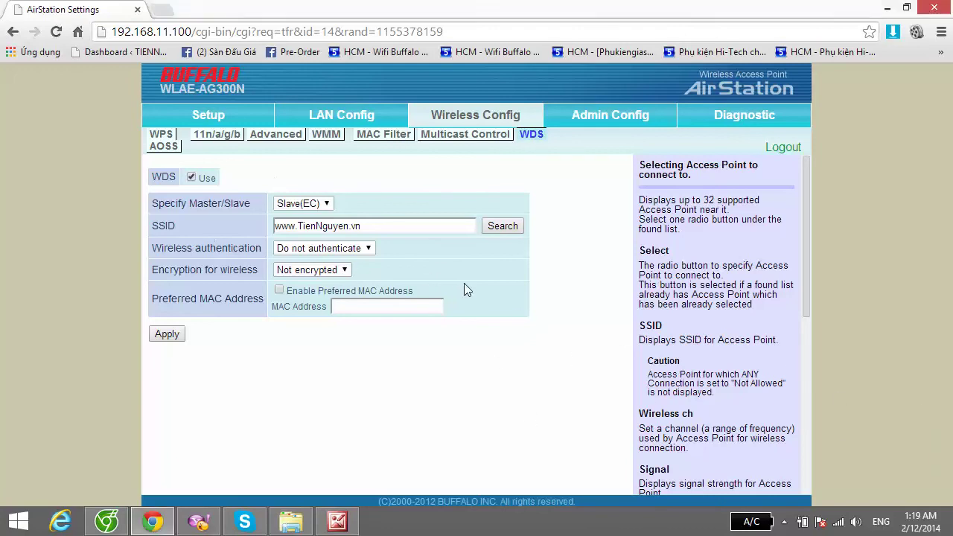
# Set the WDS wireless authentication to WPA2-PSK.
pyautogui.click(366, 250)
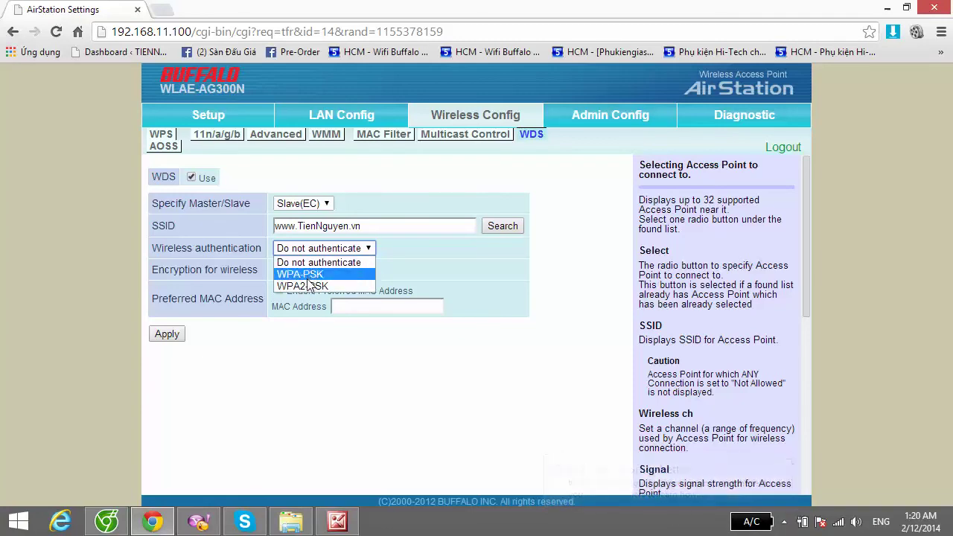
pyautogui.click(498, 397)
pyautogui.click(350, 274)
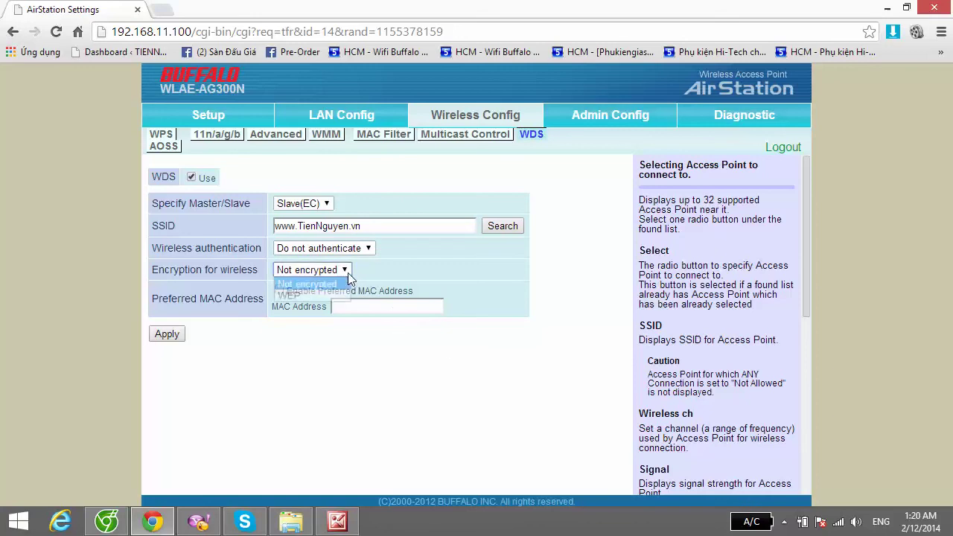
pyautogui.click(367, 246)
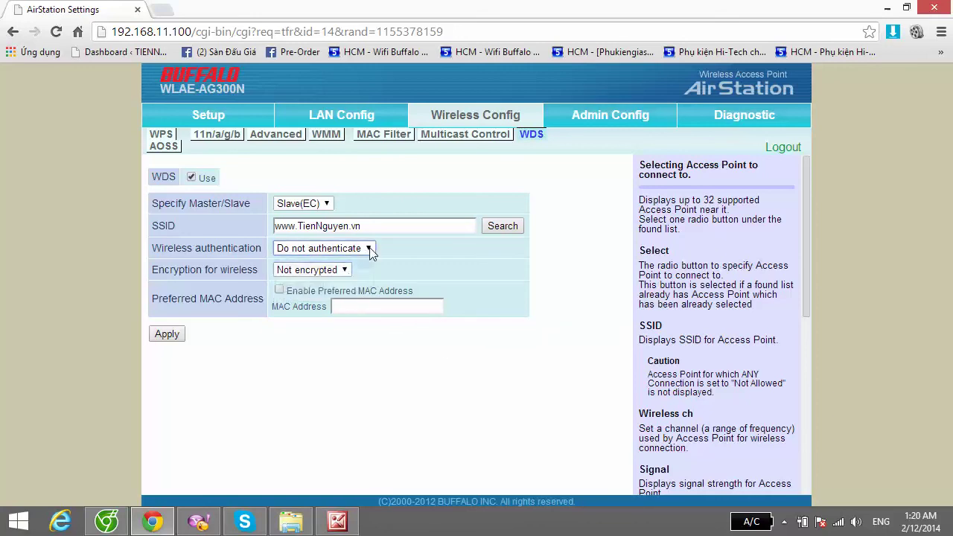
pyautogui.click(369, 247)
pyautogui.click(336, 286)
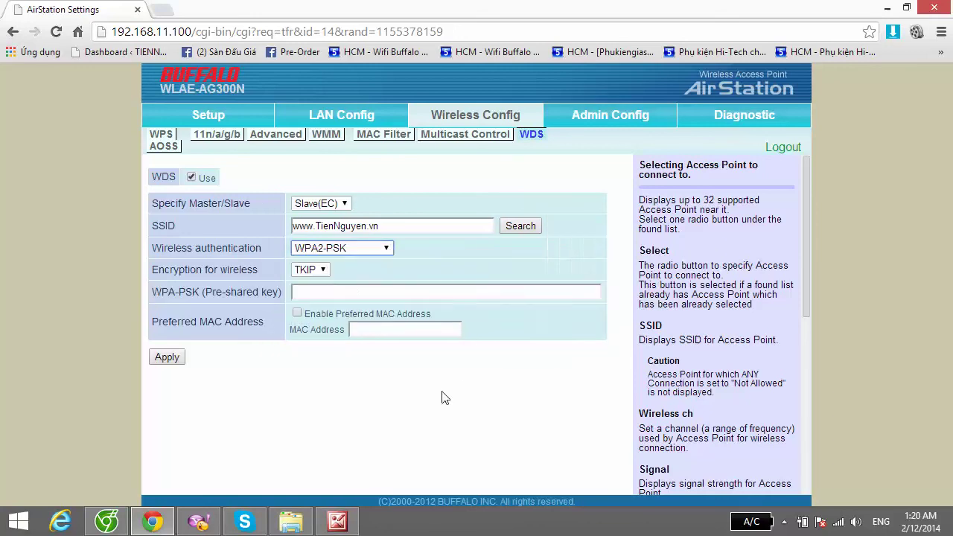
pyautogui.click(325, 272)
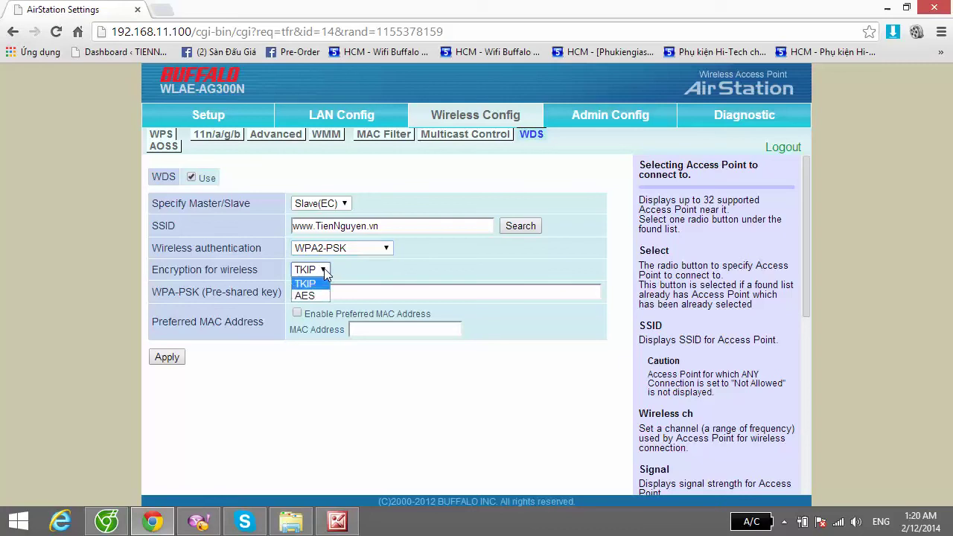
pyautogui.click(367, 274)
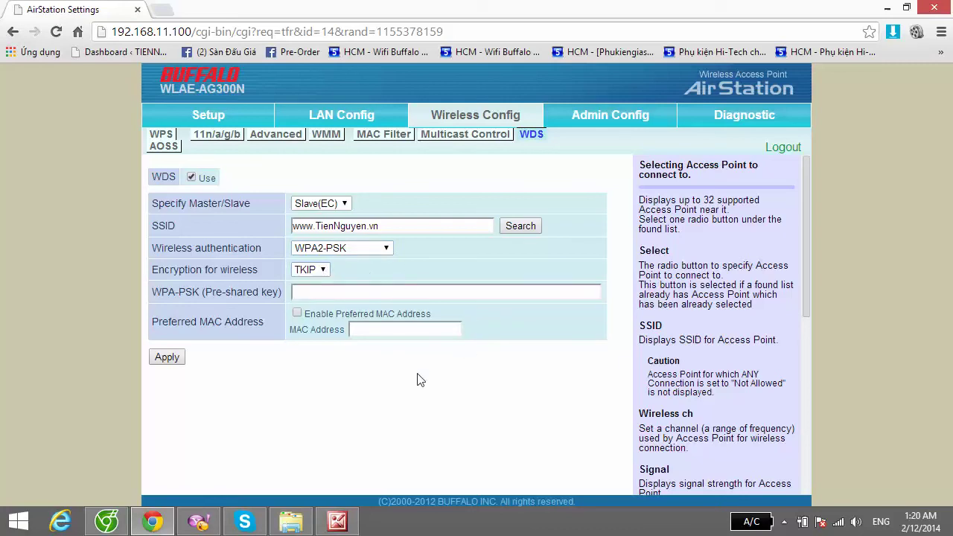
pyautogui.click(325, 273)
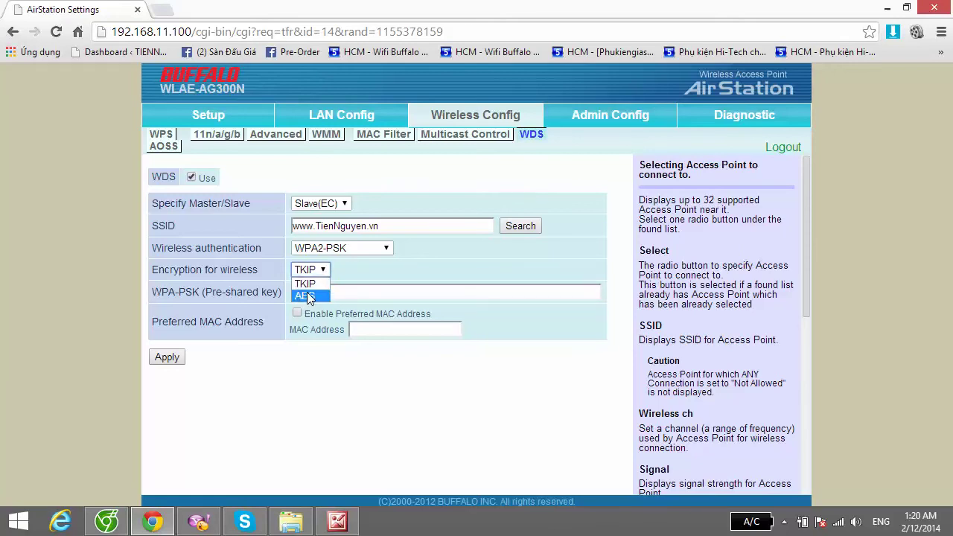
pyautogui.click(433, 268)
pyautogui.click(545, 292)
pyautogui.click(485, 294)
pyautogui.click(525, 417)
# Open the connected Wi-Fi network's wireless properties from Network and Sharing Center and reveal its security type, encryption type and security key.
pyautogui.rightClick(840, 523)
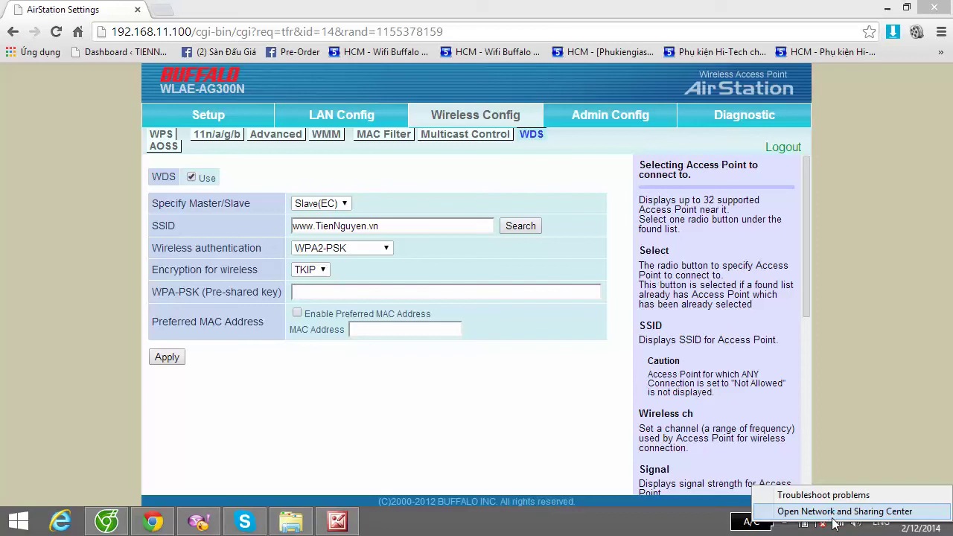
pyautogui.click(835, 516)
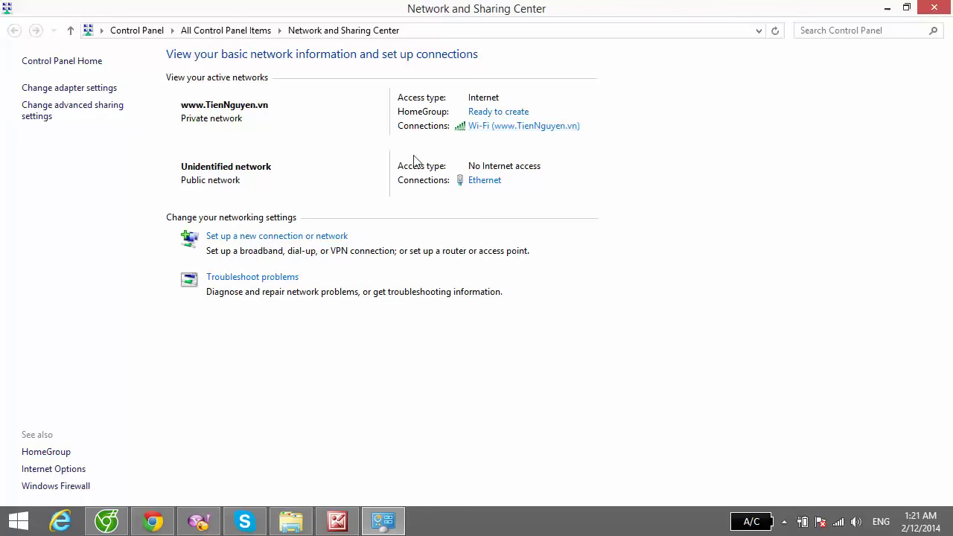
pyautogui.click(536, 130)
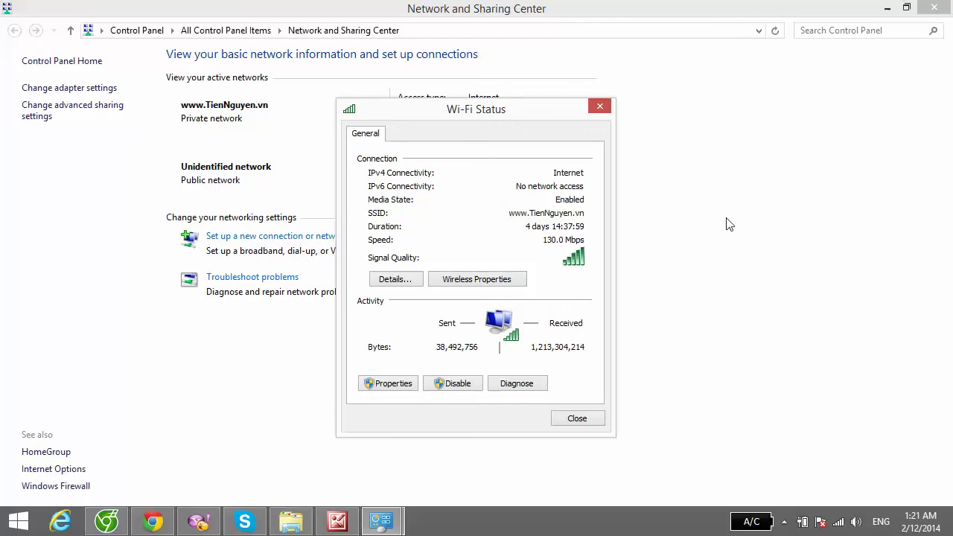
pyautogui.click(487, 281)
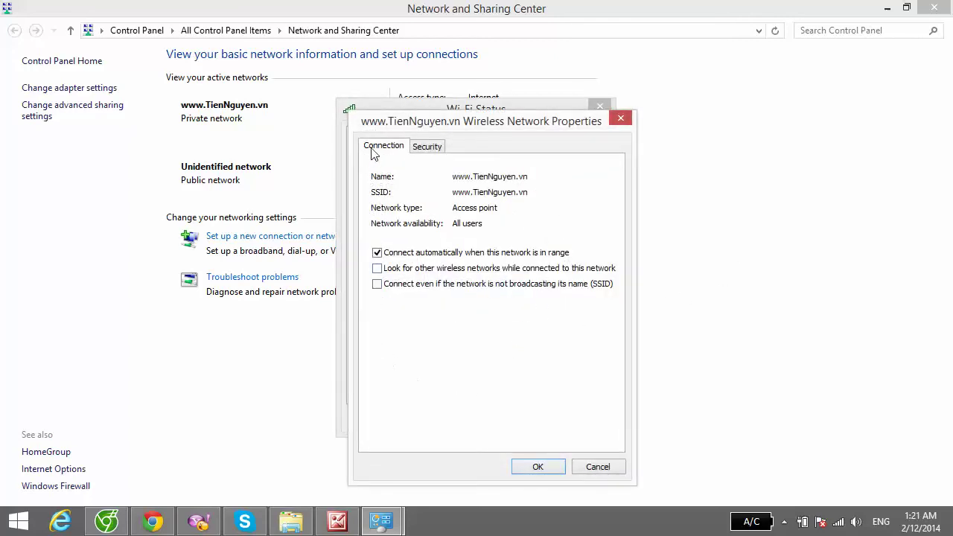
pyautogui.moveTo(454, 119); pyautogui.dragTo(479, 110)
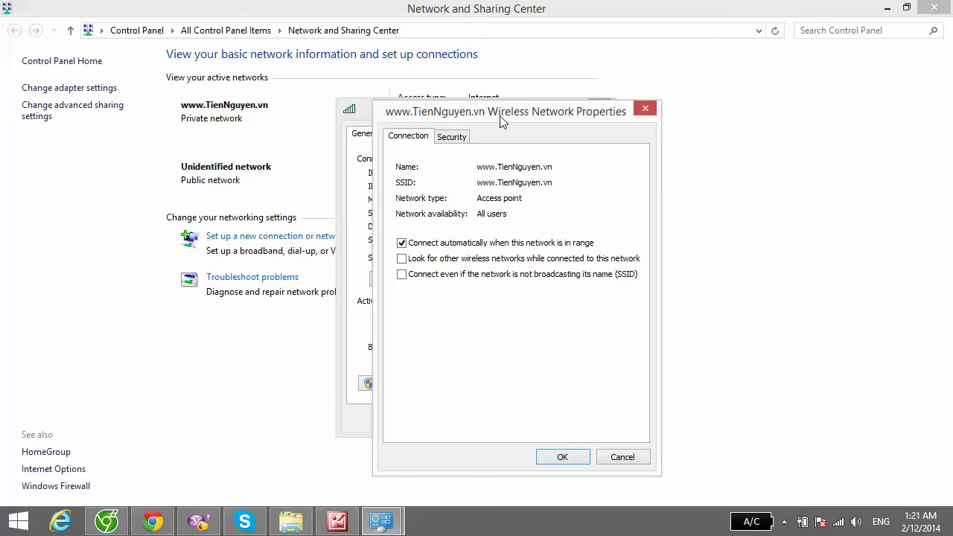
pyautogui.click(464, 138)
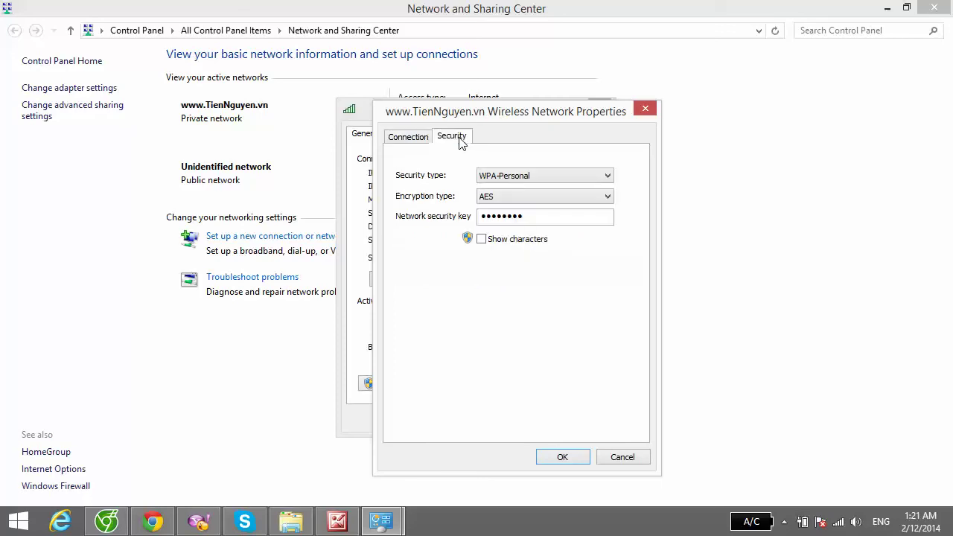
pyautogui.click(482, 240)
pyautogui.moveTo(507, 119); pyautogui.dragTo(472, 104)
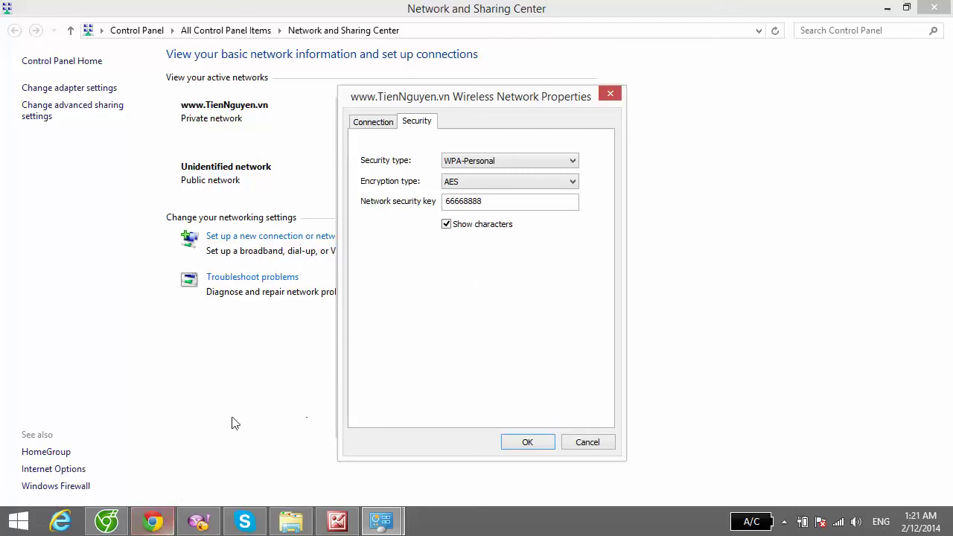
# Back in Chrome, set the WDS authentication to WPA-PSK and encryption to AES, enter the network's pre-shared key, and apply the settings.
pyautogui.click(153, 521)
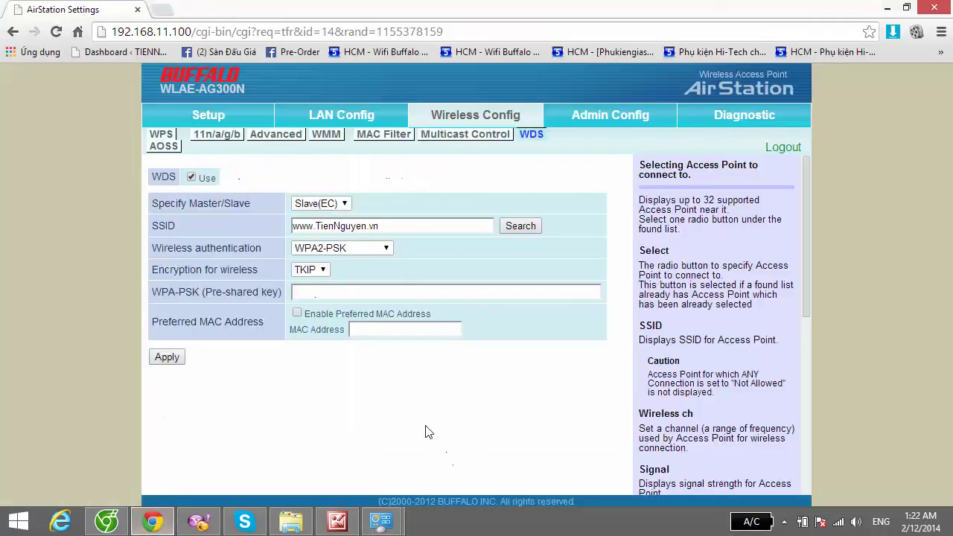
pyautogui.click(382, 248)
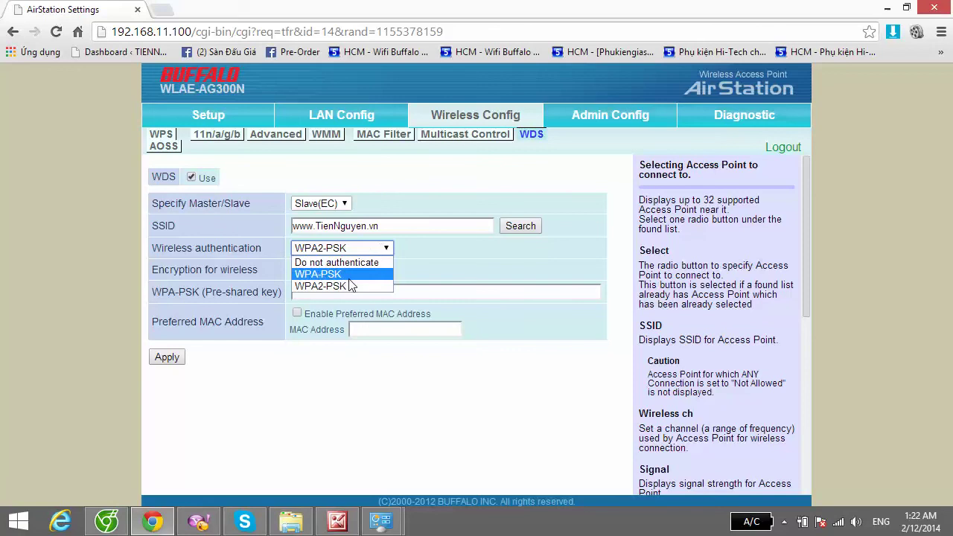
pyautogui.click(339, 275)
pyautogui.click(309, 270)
pyautogui.click(312, 295)
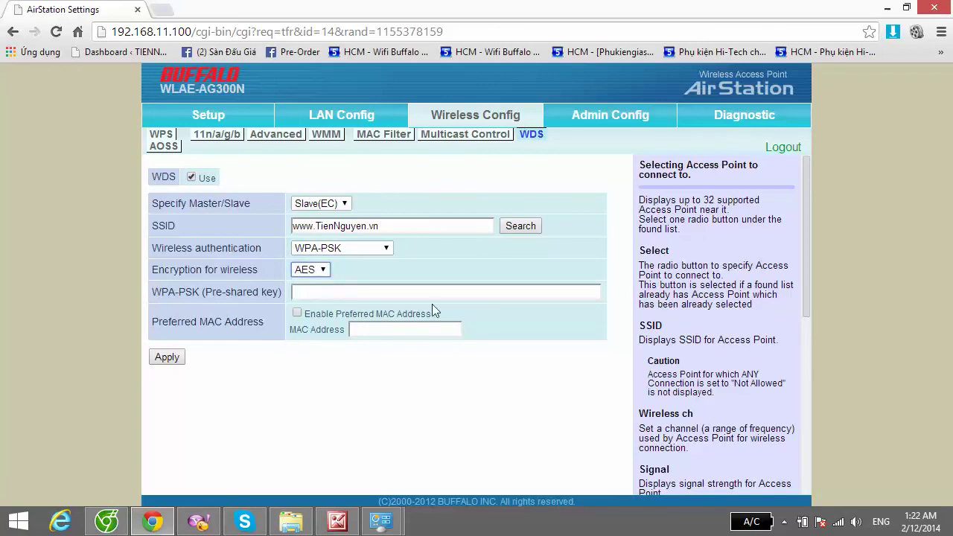
pyautogui.click(346, 293)
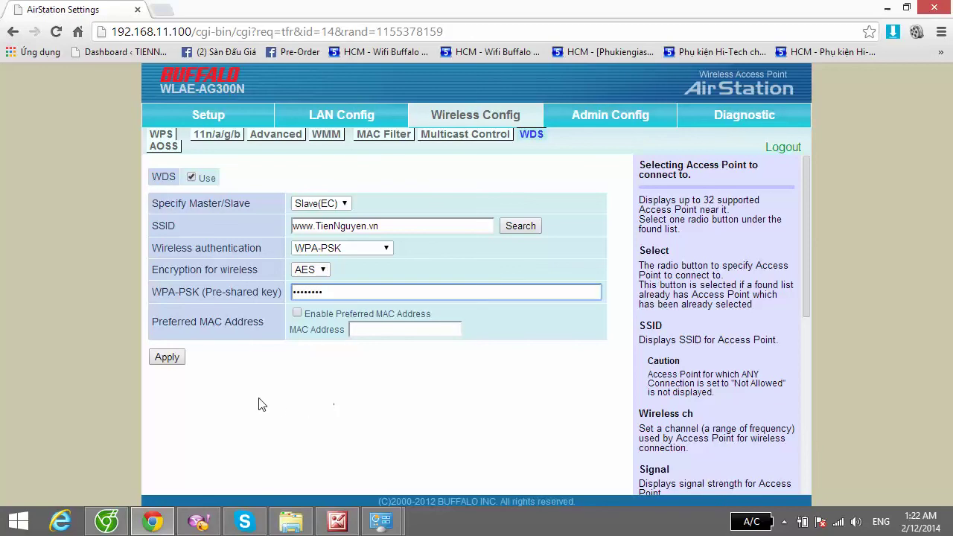
pyautogui.click(173, 358)
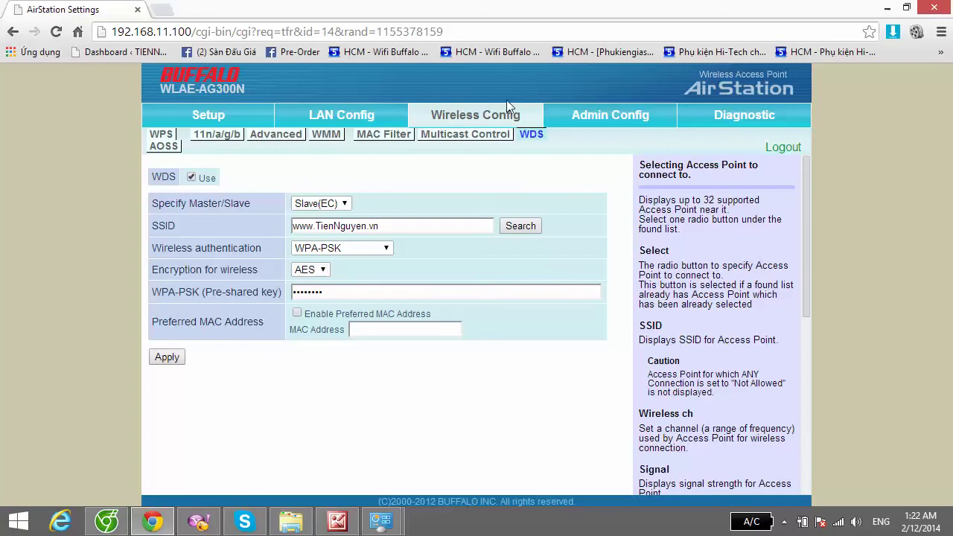
# Disable WPS in the wireless configuration and apply the change.
pyautogui.click(159, 141)
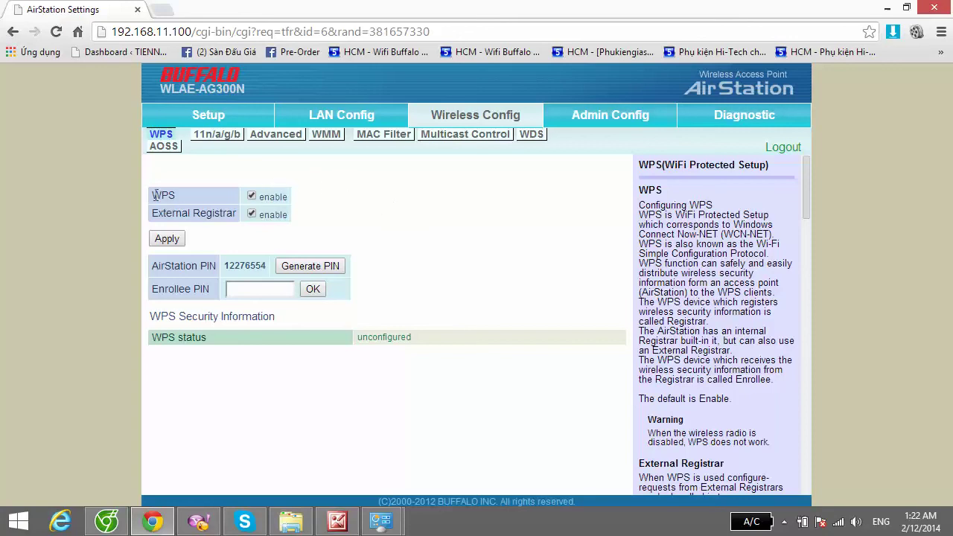
pyautogui.click(251, 197)
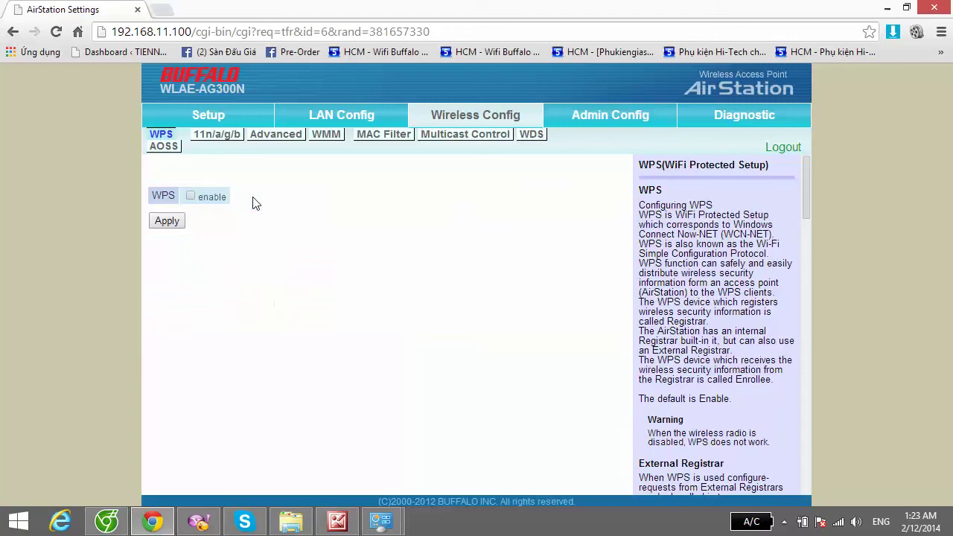
pyautogui.click(168, 222)
# Open the basic 11n/a/g/b wireless settings and select 20 MHz as the bandwidth for 300 Mbps mode.
pyautogui.click(218, 136)
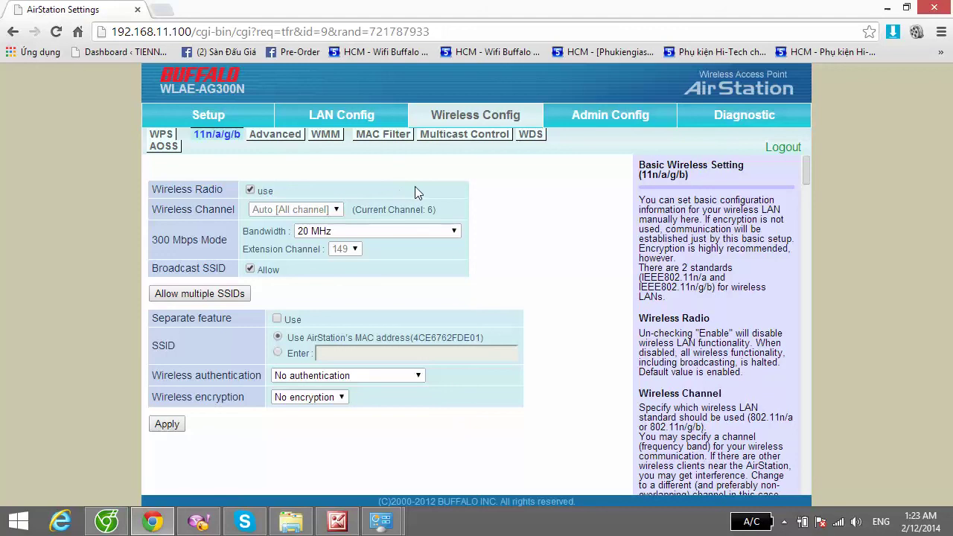
pyautogui.click(250, 190)
pyautogui.click(251, 191)
pyautogui.moveTo(368, 203); pyautogui.dragTo(356, 208)
pyautogui.click(514, 230)
pyautogui.click(460, 233)
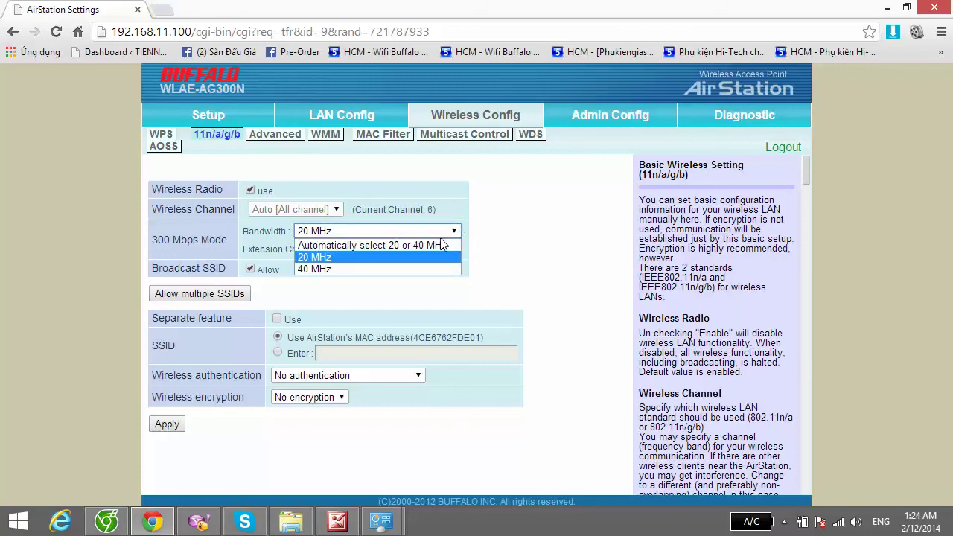
pyautogui.click(318, 259)
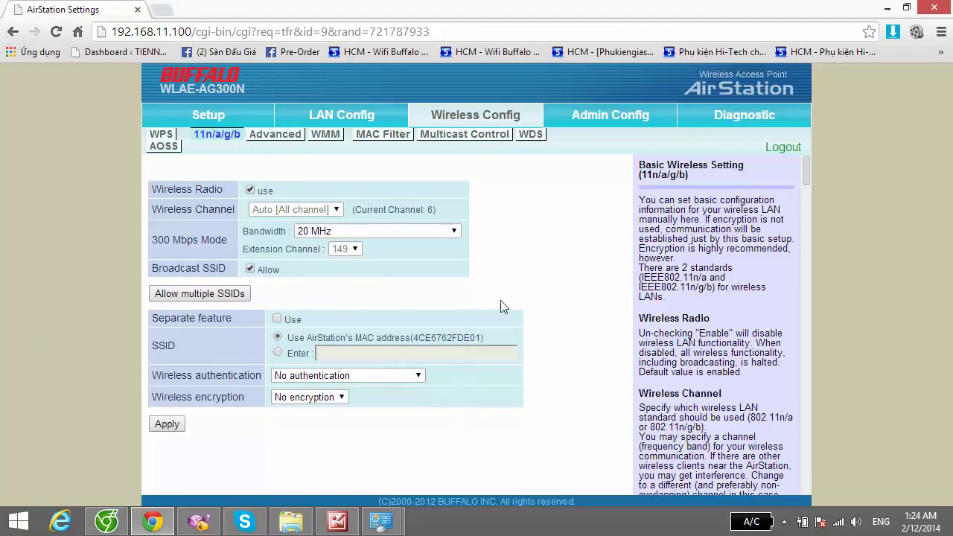
pyautogui.moveTo(522, 316); pyautogui.dragTo(498, 288)
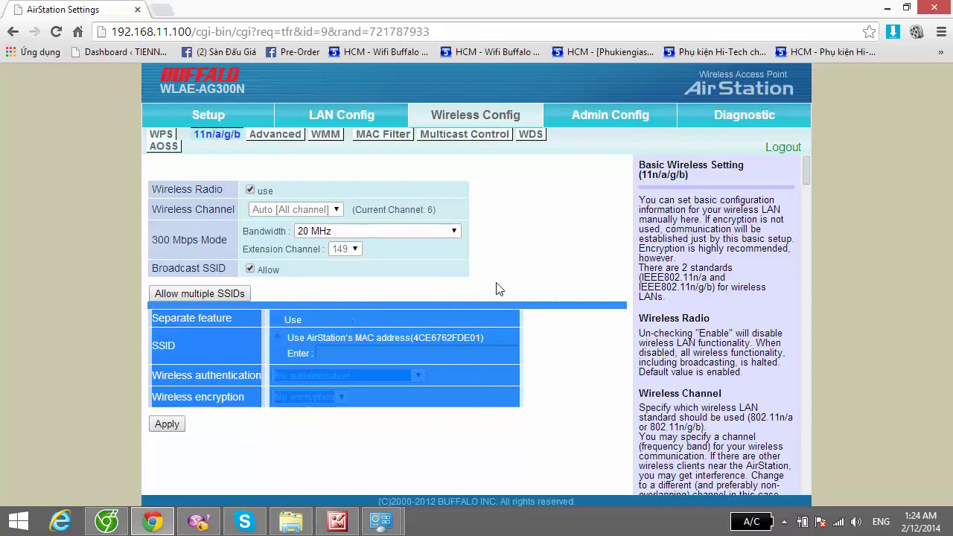
pyautogui.click(475, 316)
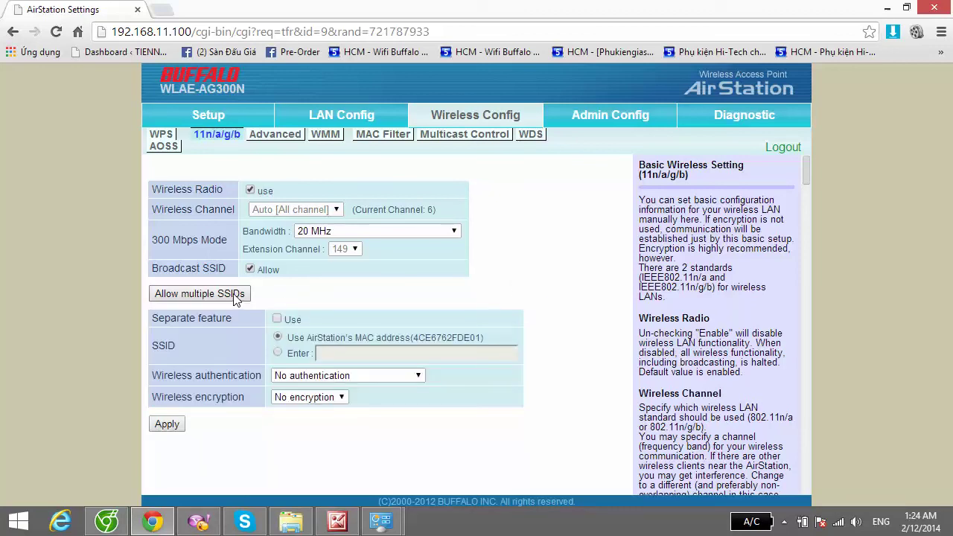
# Examine the SSID1, SSID2 and SSID3 options offered in multiple-SSID mode, and return to using a single SSID.
pyautogui.click(200, 294)
pyautogui.scroll(-1, 584, 244)
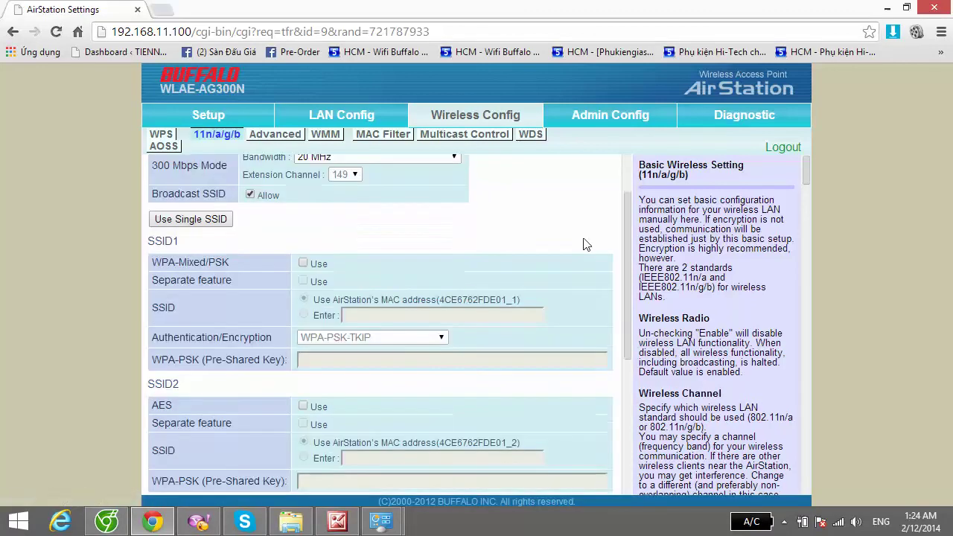
pyautogui.scroll(1, 585, 244)
pyautogui.scroll(-1, 375, 302)
pyautogui.scroll(-3, 308, 359)
pyautogui.scroll(-1, 288, 416)
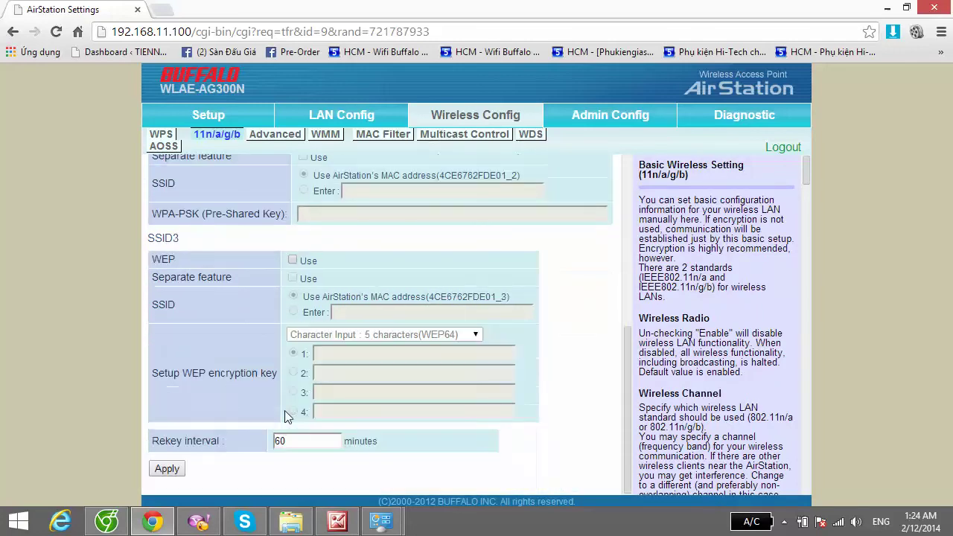
pyautogui.scroll(3, 288, 416)
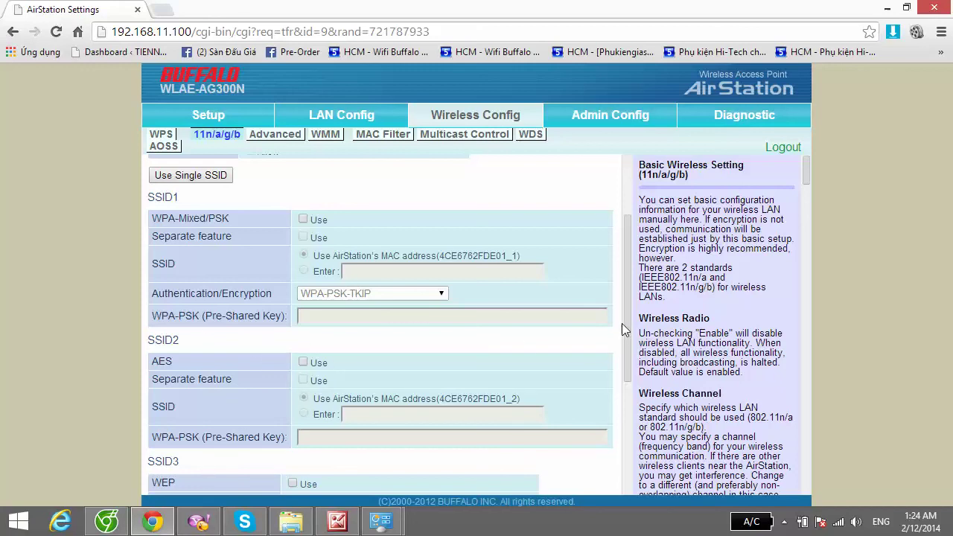
pyautogui.moveTo(627, 323); pyautogui.dragTo(618, 415)
pyautogui.scroll(3, 578, 357)
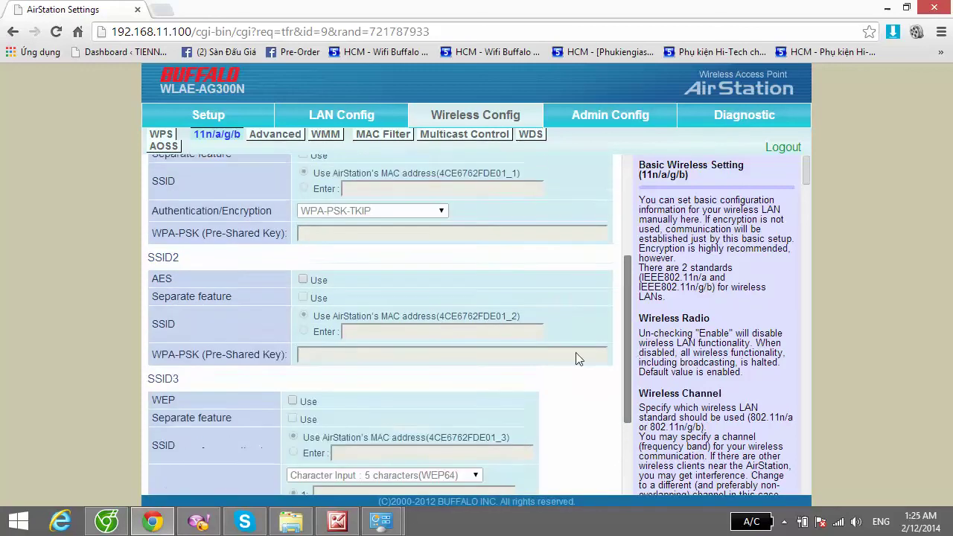
pyautogui.scroll(4, 380, 301)
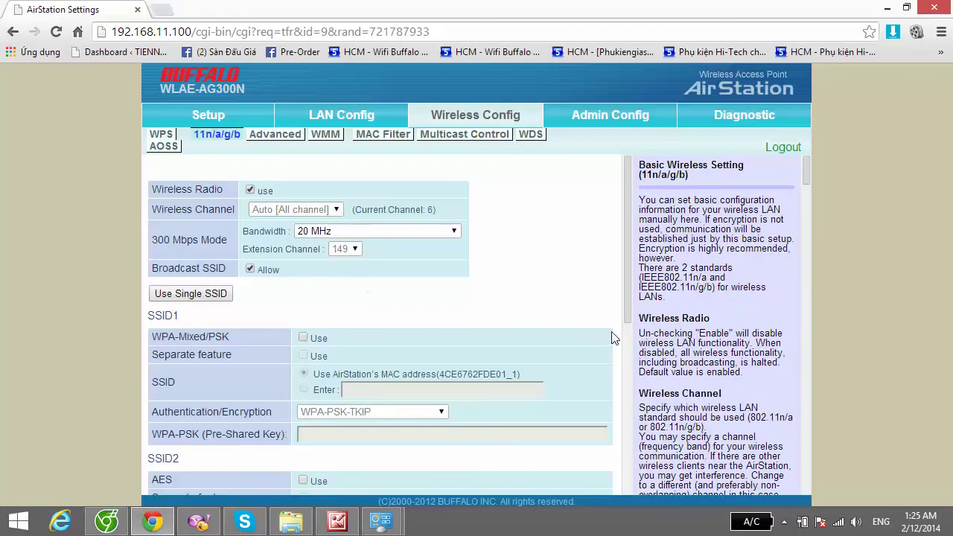
pyautogui.moveTo(629, 237); pyautogui.dragTo(626, 278)
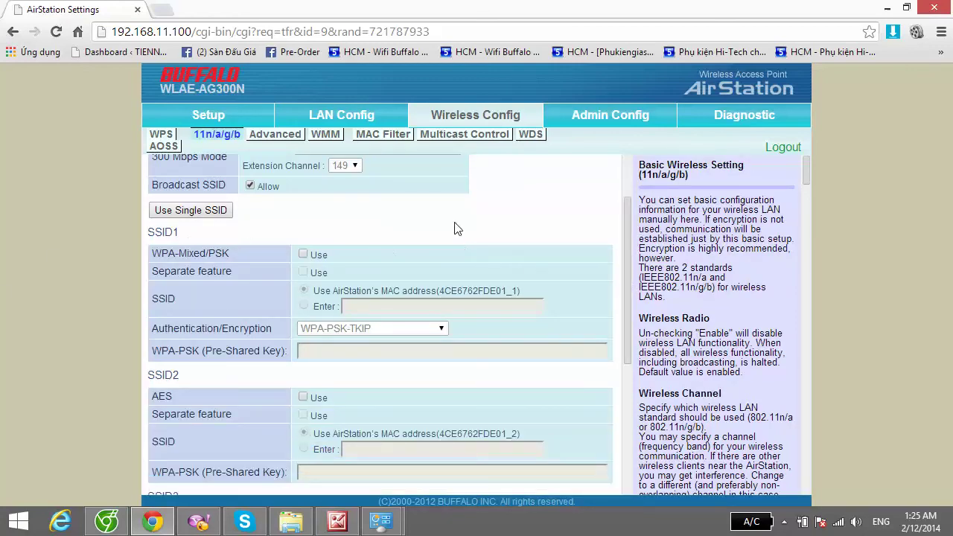
pyautogui.click(218, 214)
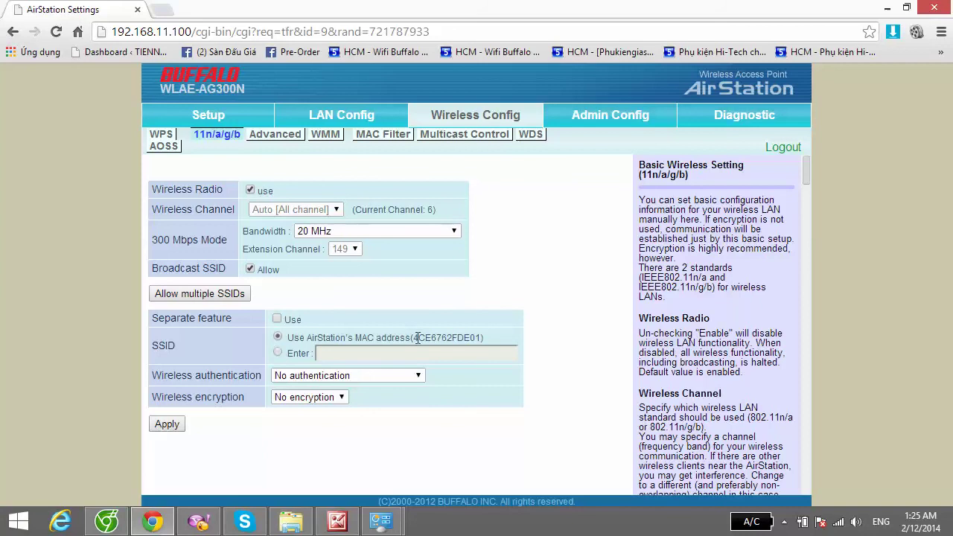
# Replace the MAC-address SSID with the custom SSID WLAE-AG300N in the basic wireless settings.
pyautogui.click(278, 353)
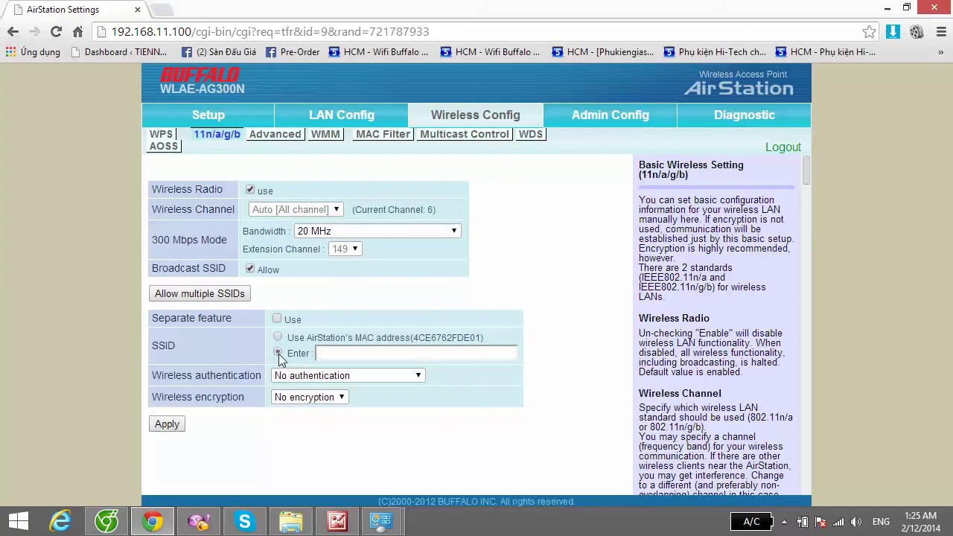
pyautogui.click(353, 354)
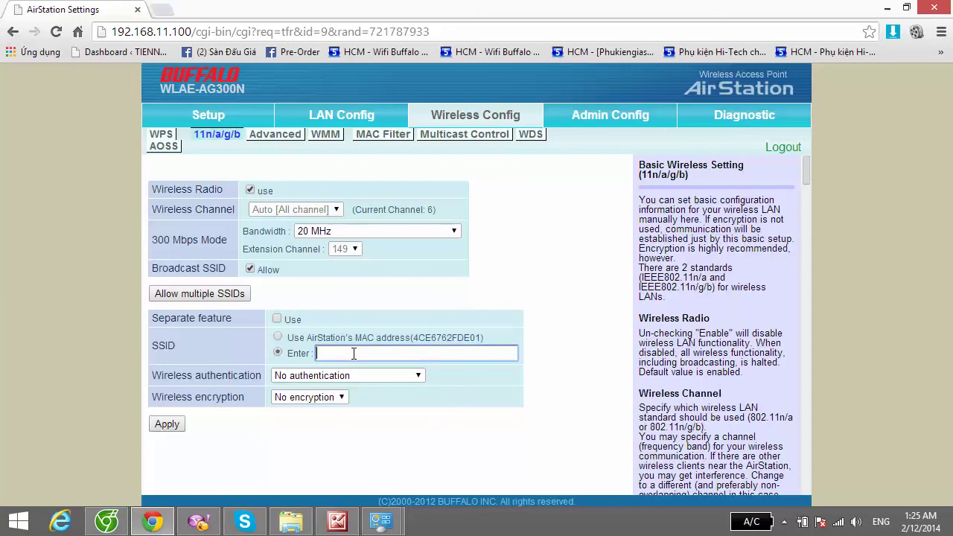
pyautogui.click(391, 354)
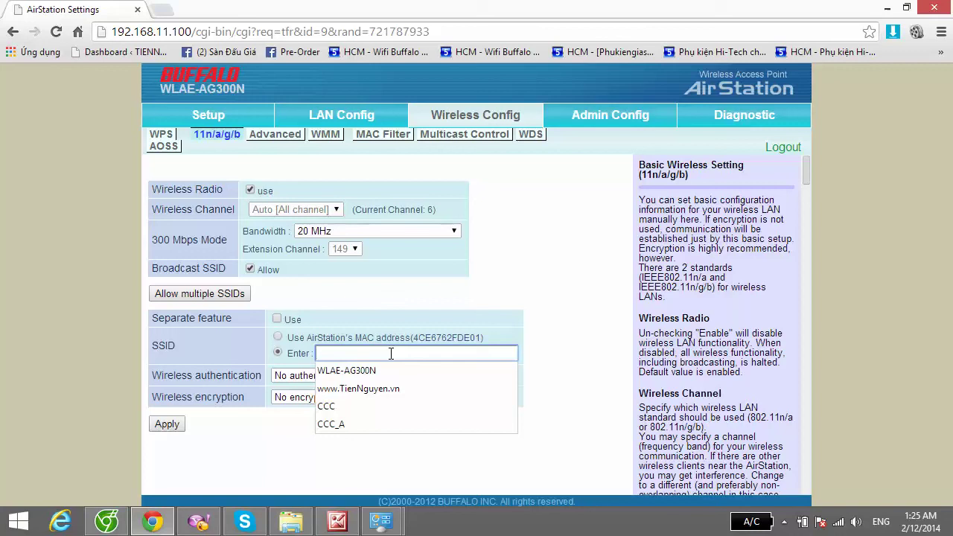
pyautogui.click(540, 285)
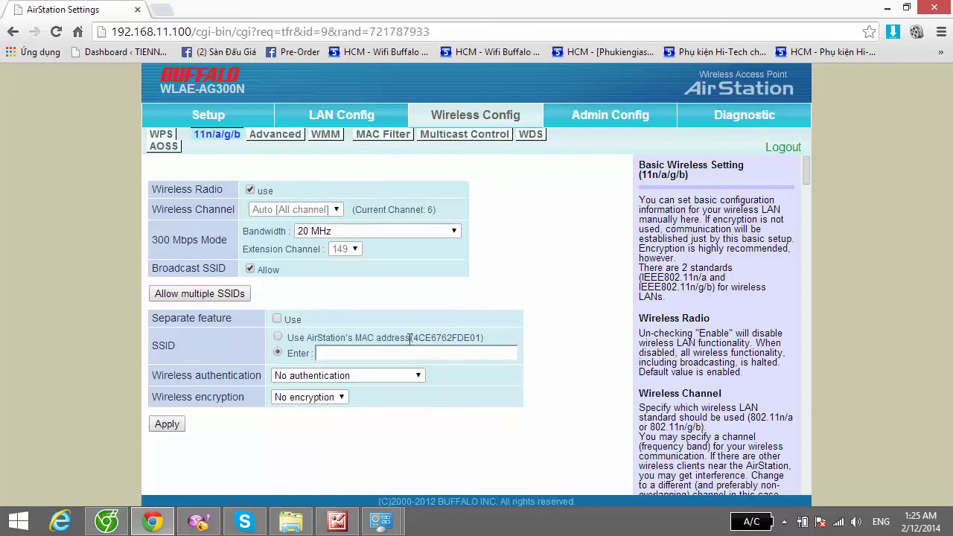
pyautogui.moveTo(411, 338); pyautogui.dragTo(483, 338)
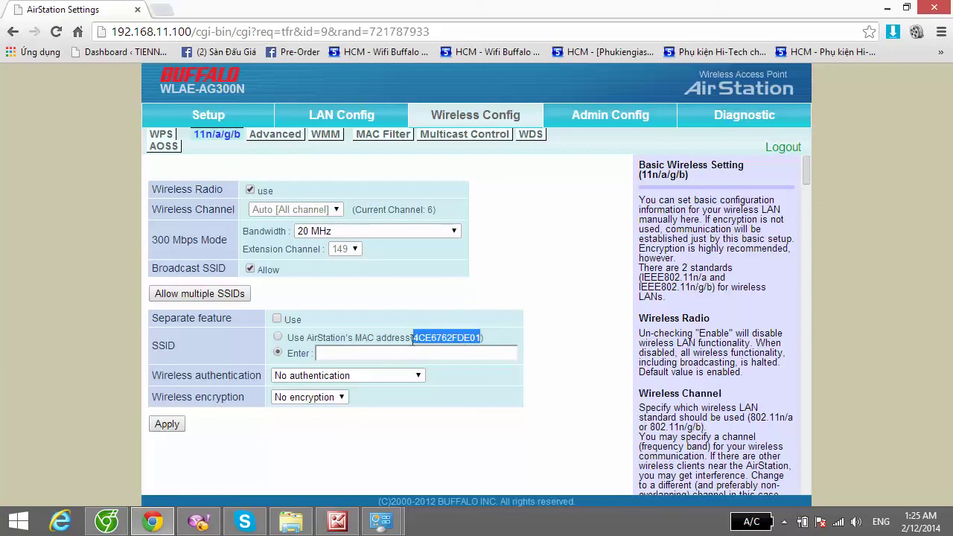
pyautogui.click(574, 284)
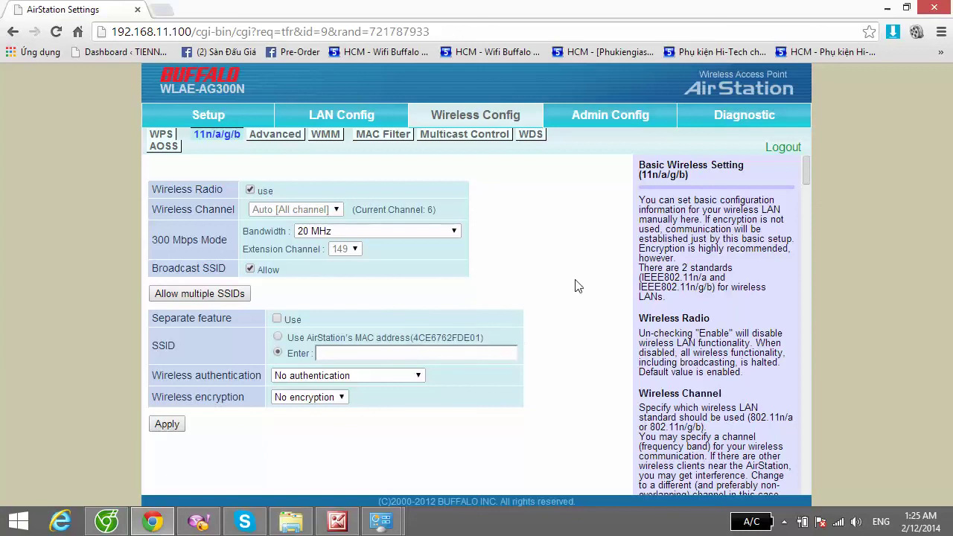
pyautogui.click(332, 351)
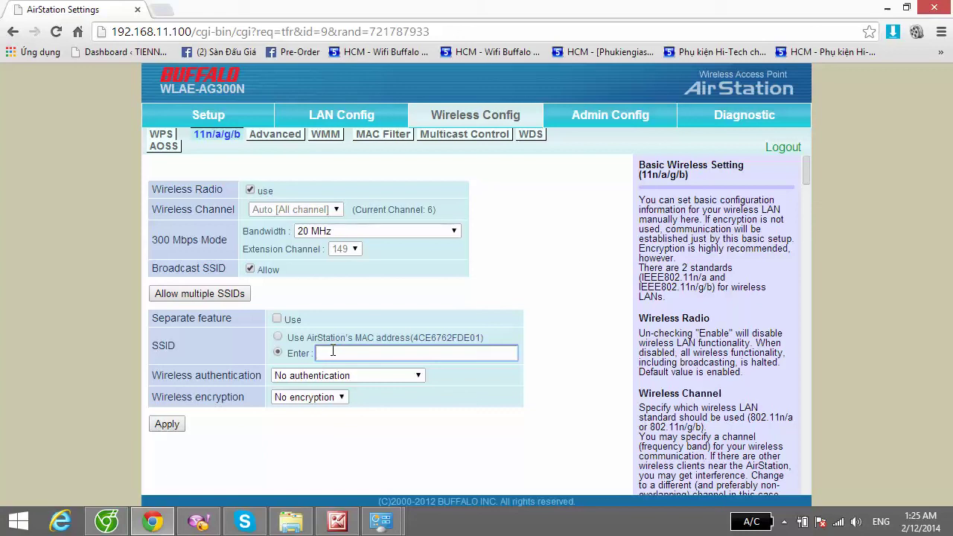
pyautogui.write('WLAE')
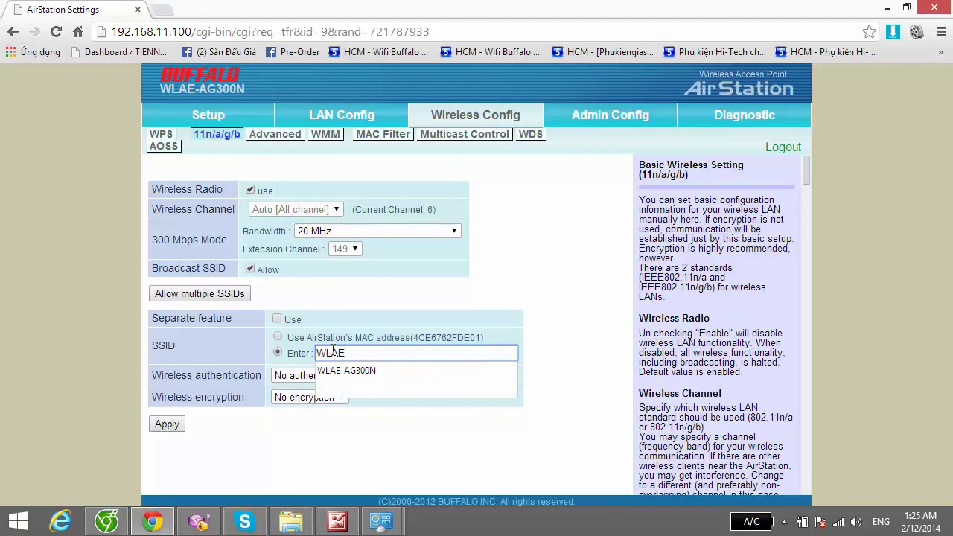
pyautogui.press('Down')
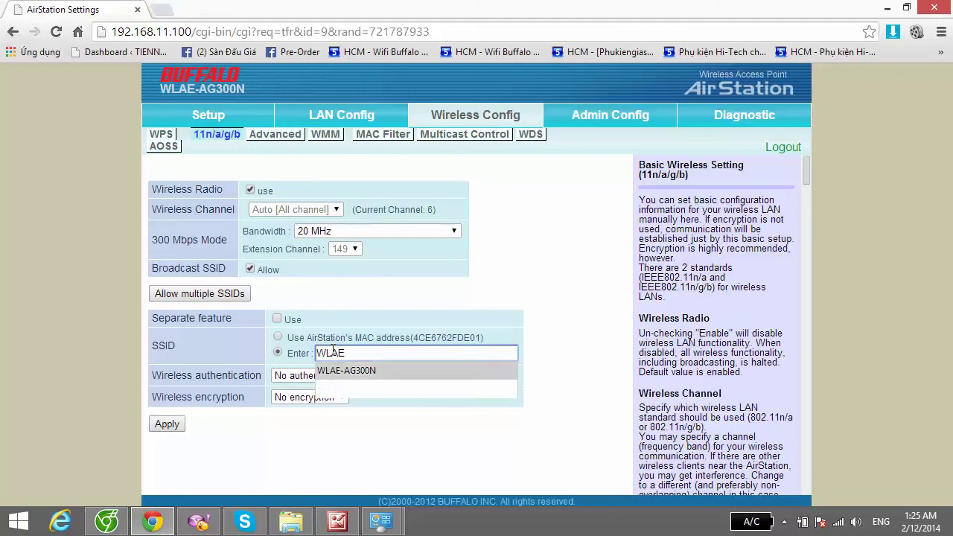
pyautogui.write('AE')
pyautogui.press('Return')
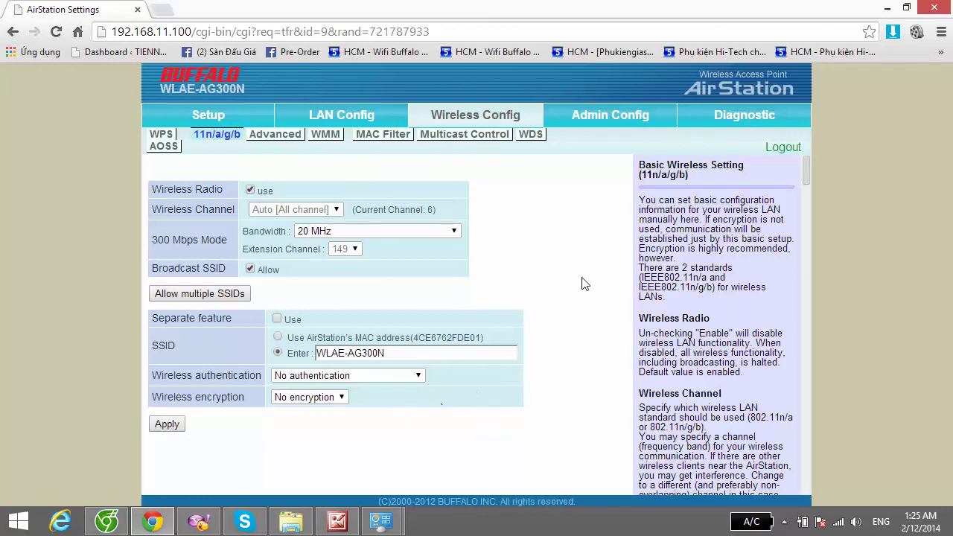
# Set the wireless authentication to WPA-PSK and the wireless encryption to AES for the custom SSID.
pyautogui.click(412, 377)
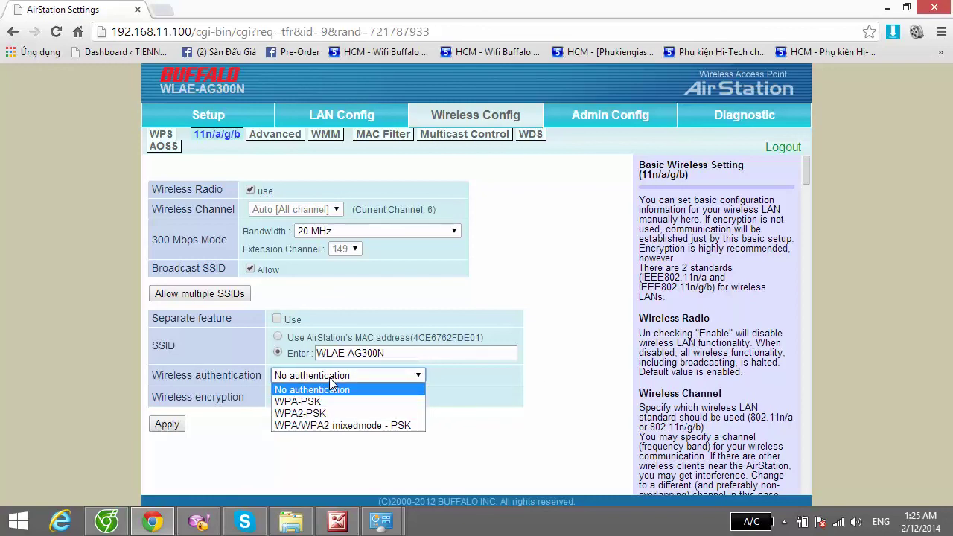
pyautogui.click(311, 403)
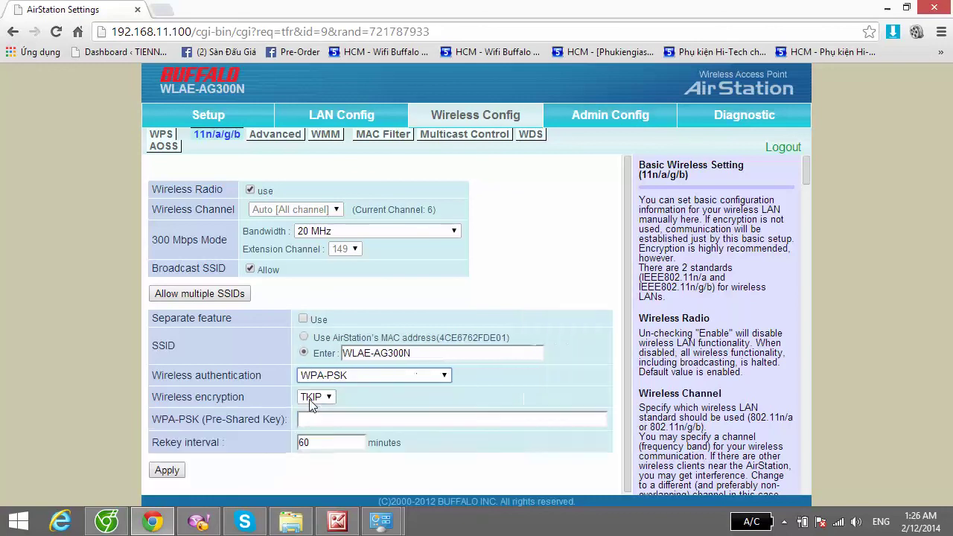
pyautogui.click(445, 376)
pyautogui.click(338, 417)
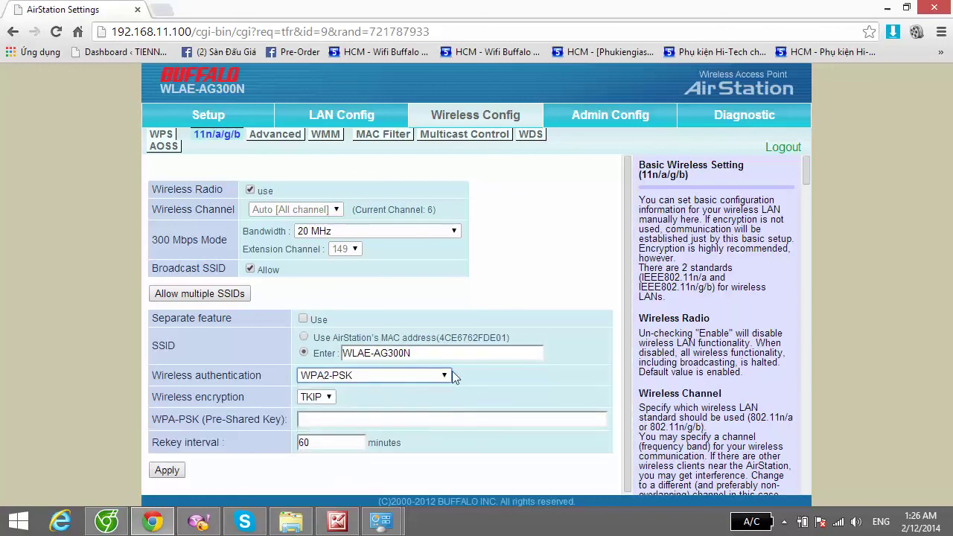
pyautogui.click(445, 376)
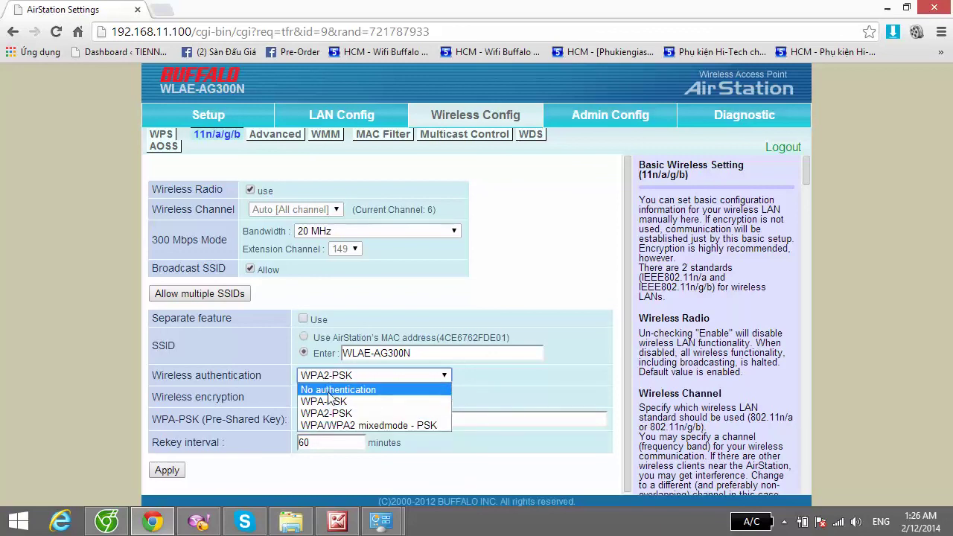
pyautogui.click(325, 402)
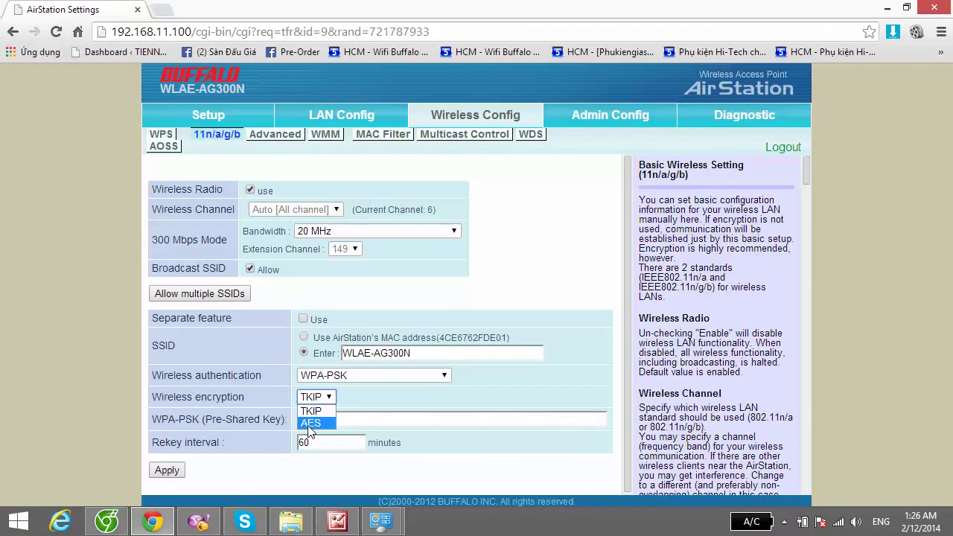
pyautogui.click(311, 424)
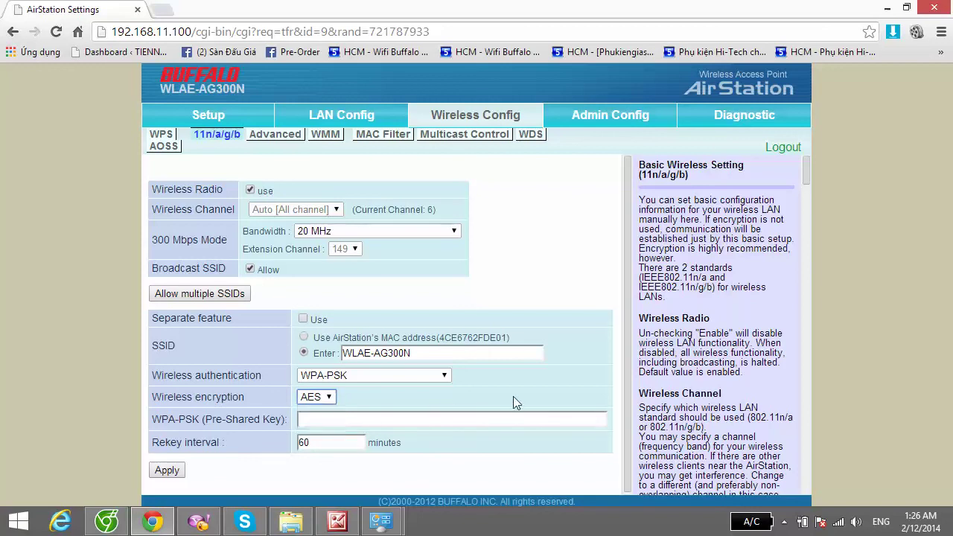
# Enter the WPA-PSK pre-shared key for the custom SSID, then apply and confirm the wireless settings.
pyautogui.click(426, 421)
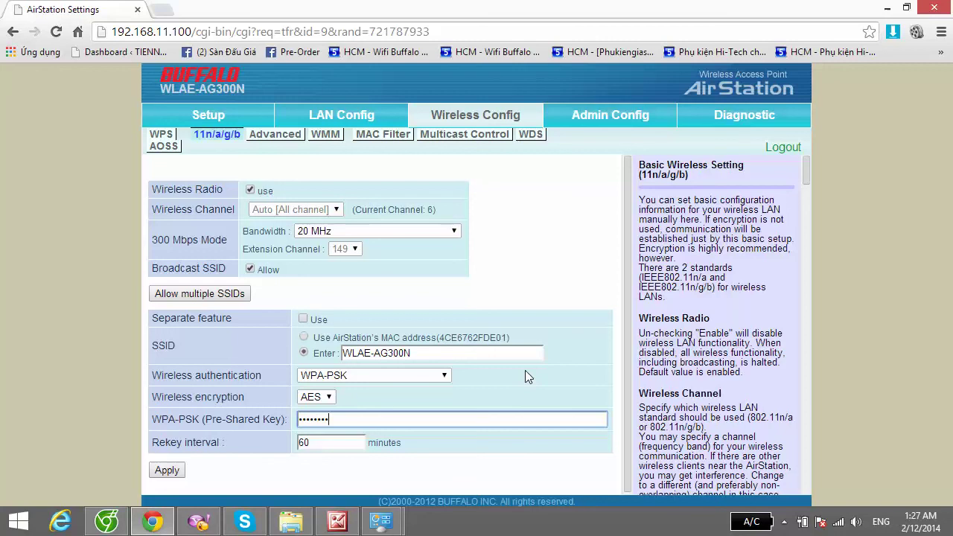
pyautogui.click(526, 370)
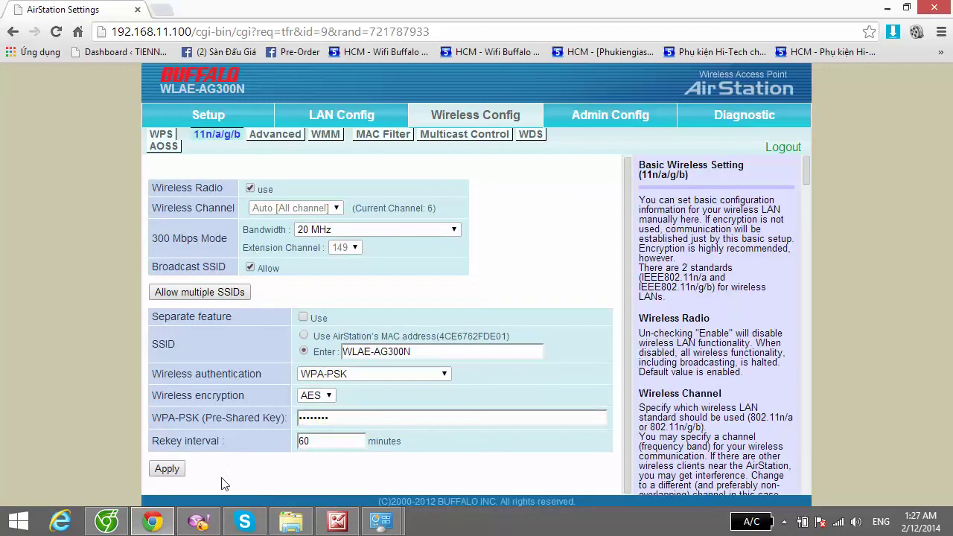
pyautogui.click(167, 469)
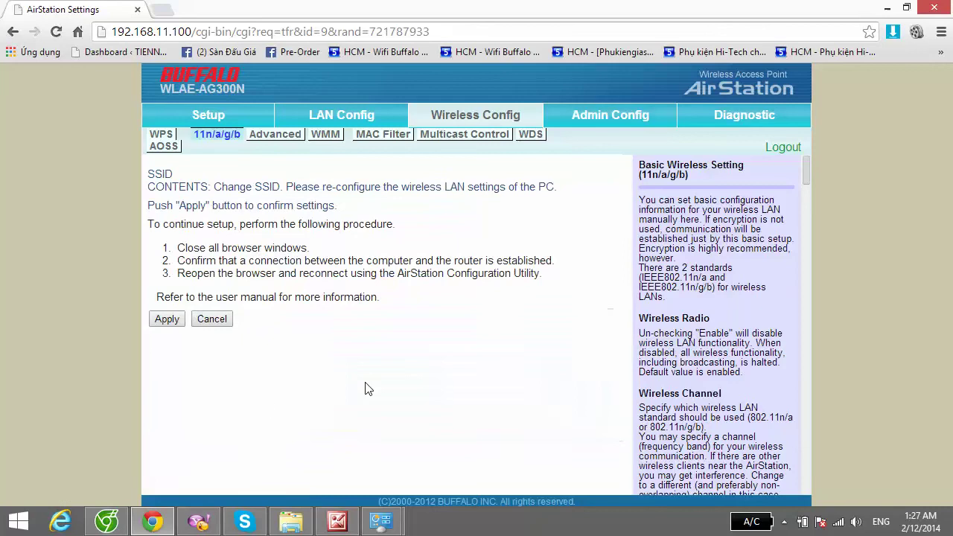
pyautogui.click(167, 320)
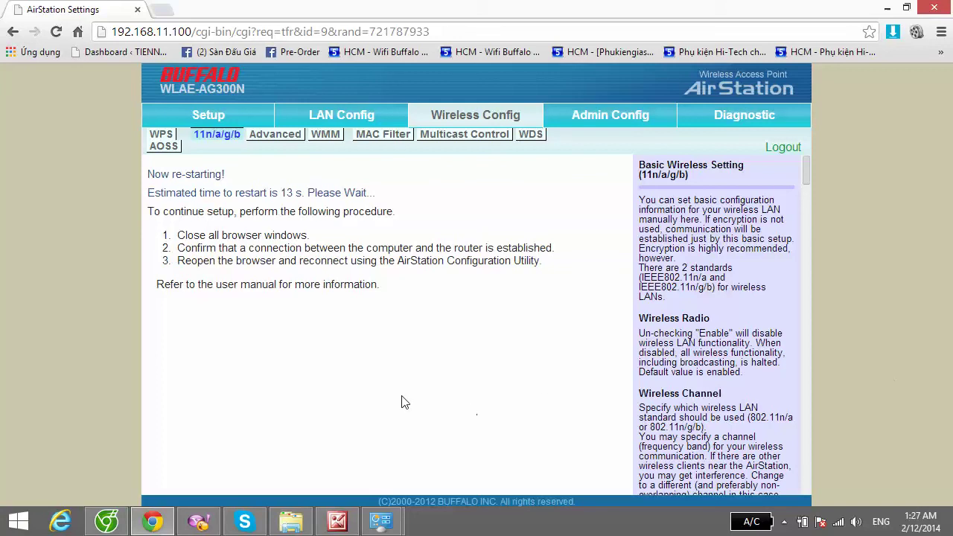
# Switch to the Windows Network and Sharing Center and open the Ethernet adapter's status from the adapter settings.
pyautogui.rightClick(838, 523)
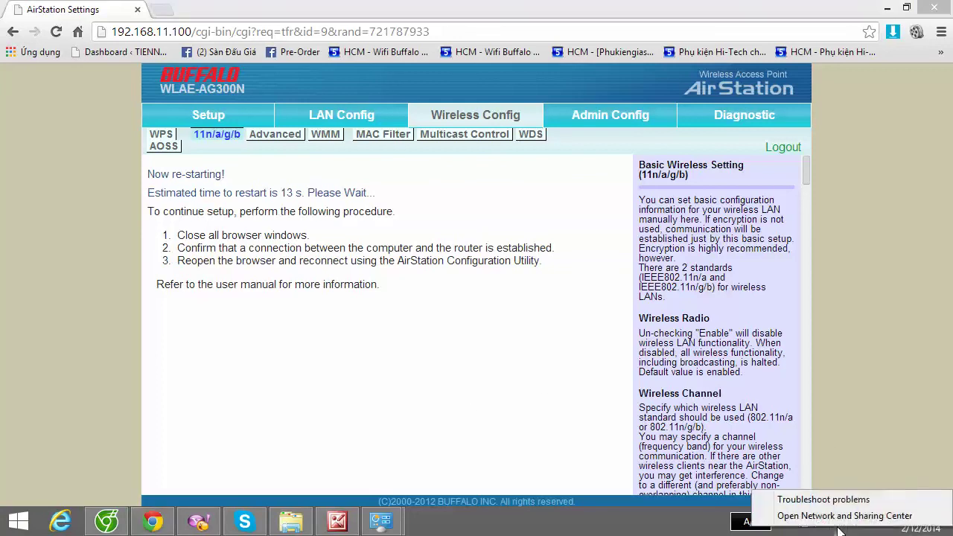
pyautogui.click(823, 515)
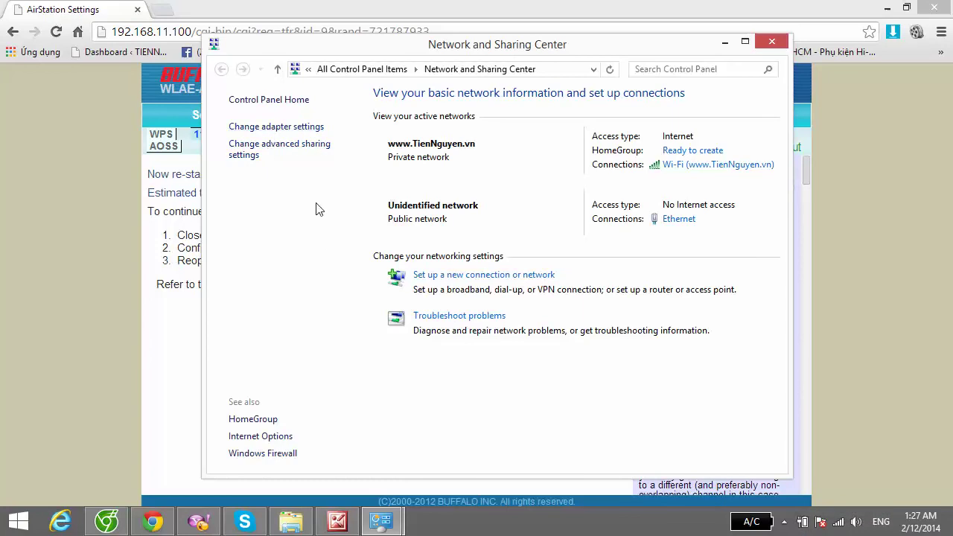
pyautogui.click(289, 134)
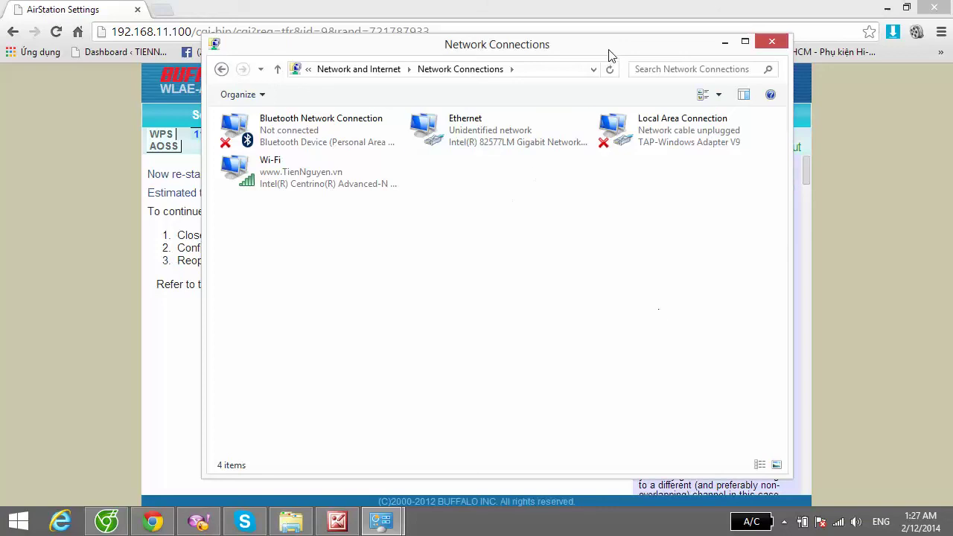
pyautogui.moveTo(609, 51)
pyautogui.mouseDown()
pyautogui.moveTo(585, 100)
pyautogui.moveTo(568, 102)
pyautogui.moveTo(598, 43)
pyautogui.mouseUp()
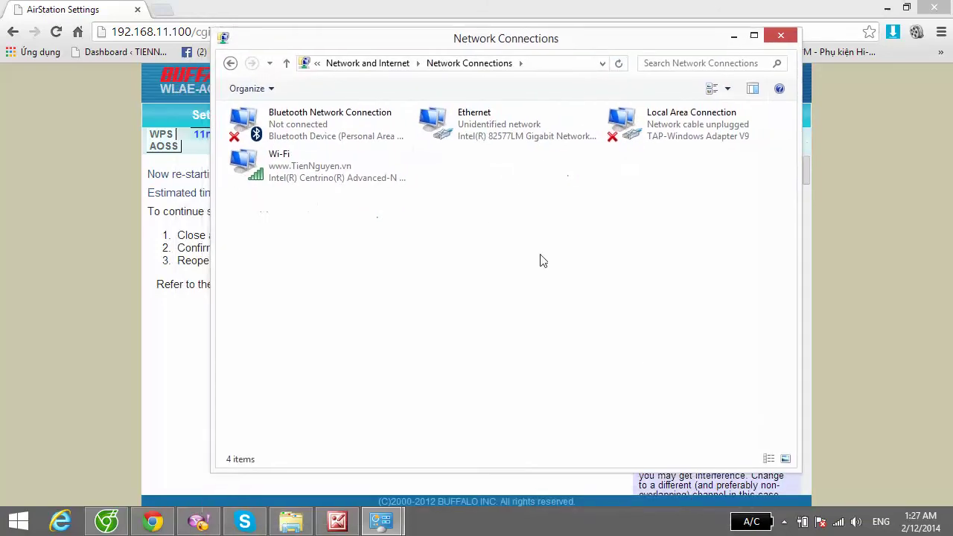
pyautogui.click(472, 147)
pyautogui.click(484, 196)
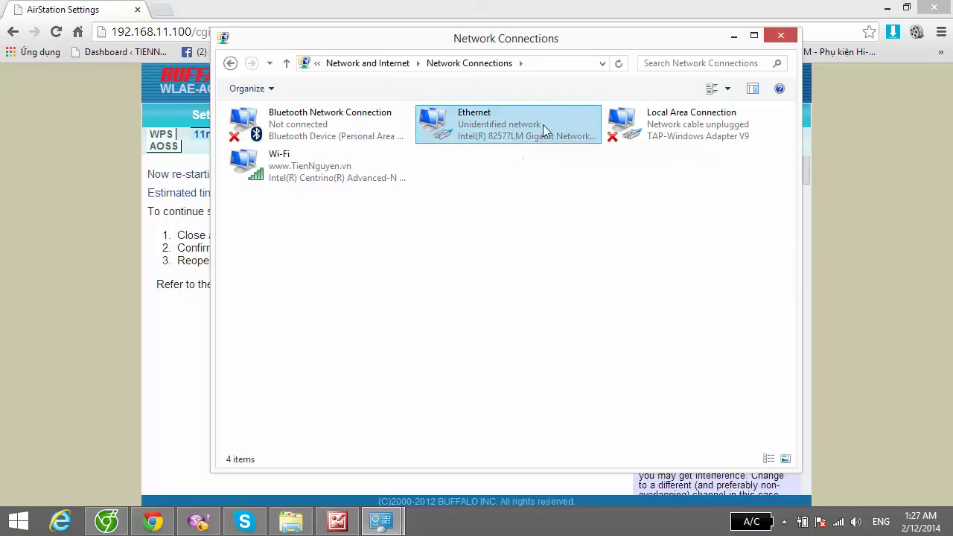
pyautogui.doubleClick(475, 123)
pyautogui.moveTo(505, 112); pyautogui.dragTo(543, 111)
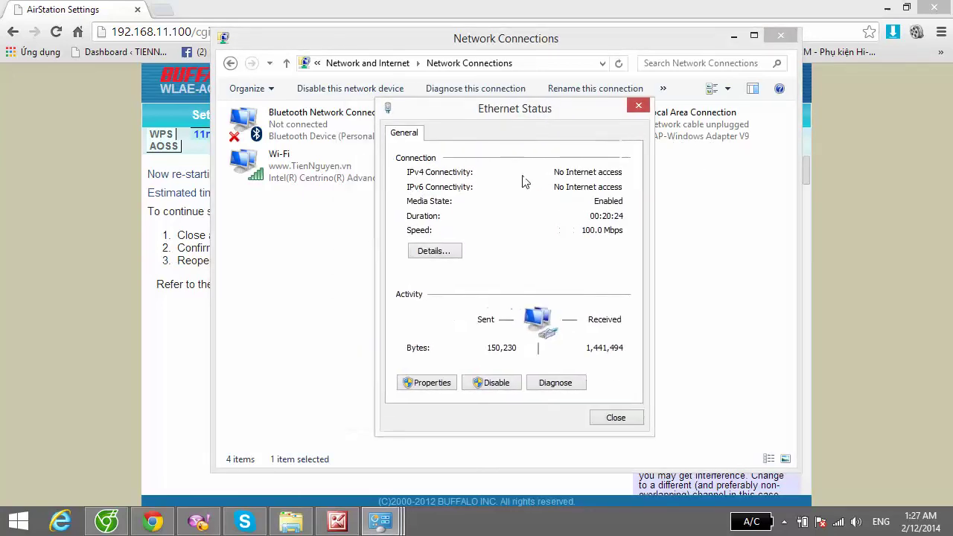
# Set the Ethernet adapter's IPv4 properties to obtain the IP address and DNS server address automatically, and close its dialogs.
pyautogui.click(426, 383)
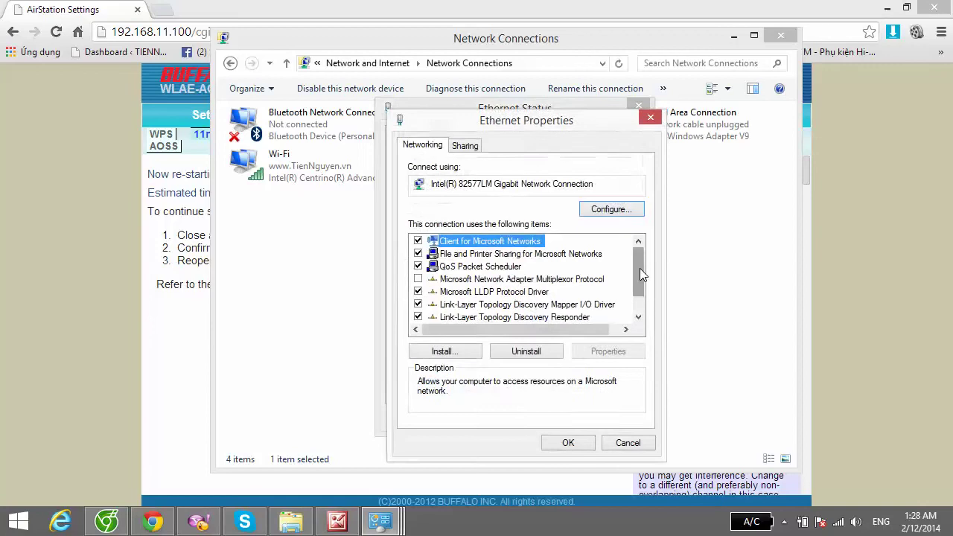
pyautogui.moveTo(639, 268); pyautogui.dragTo(638, 319)
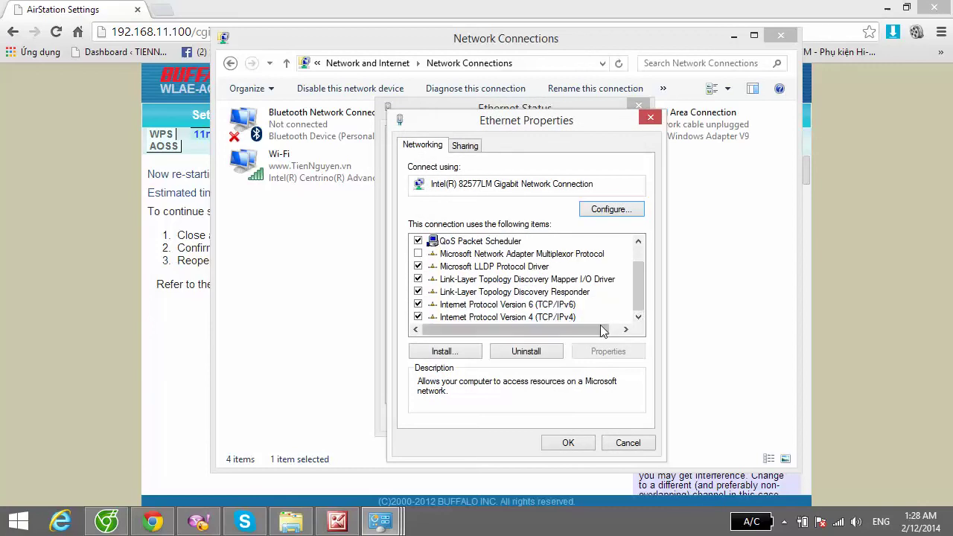
pyautogui.click(523, 318)
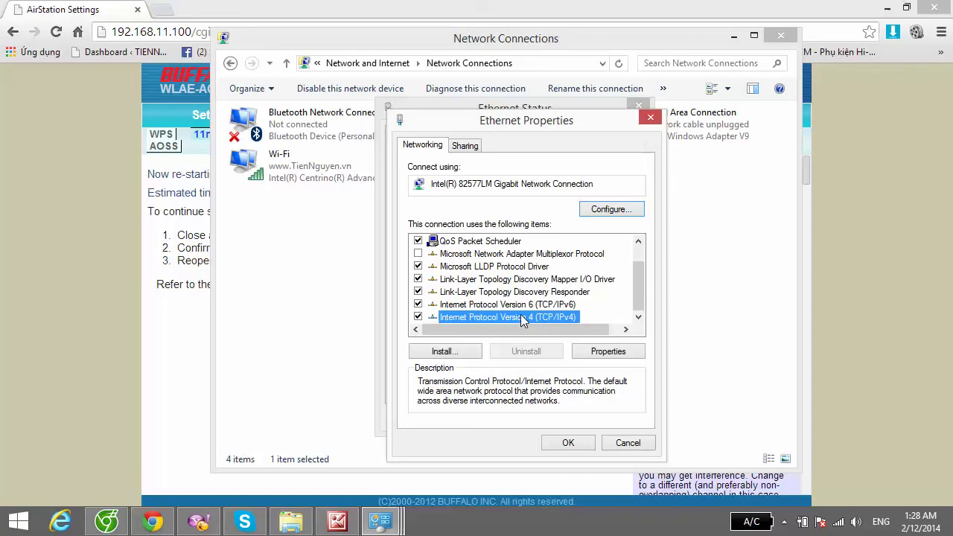
pyautogui.doubleClick(524, 318)
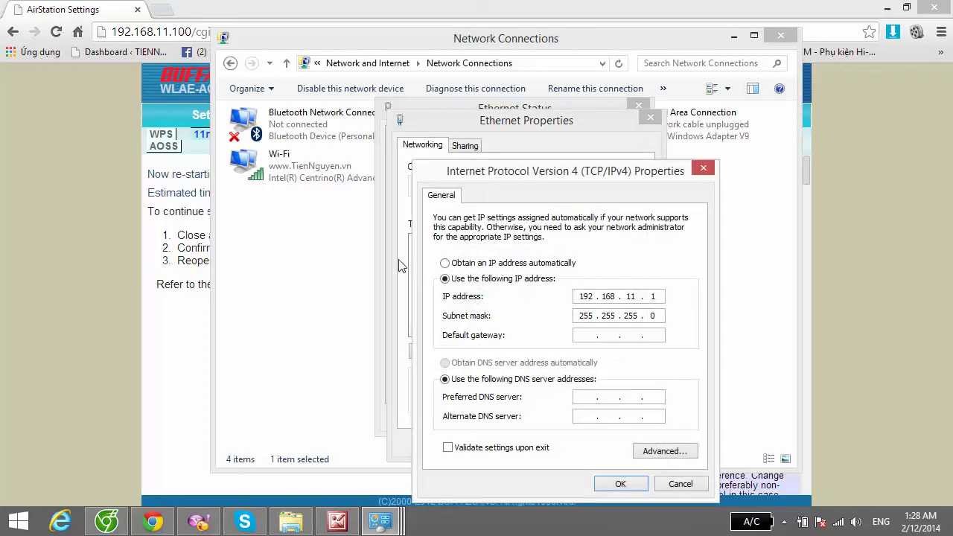
pyautogui.click(444, 264)
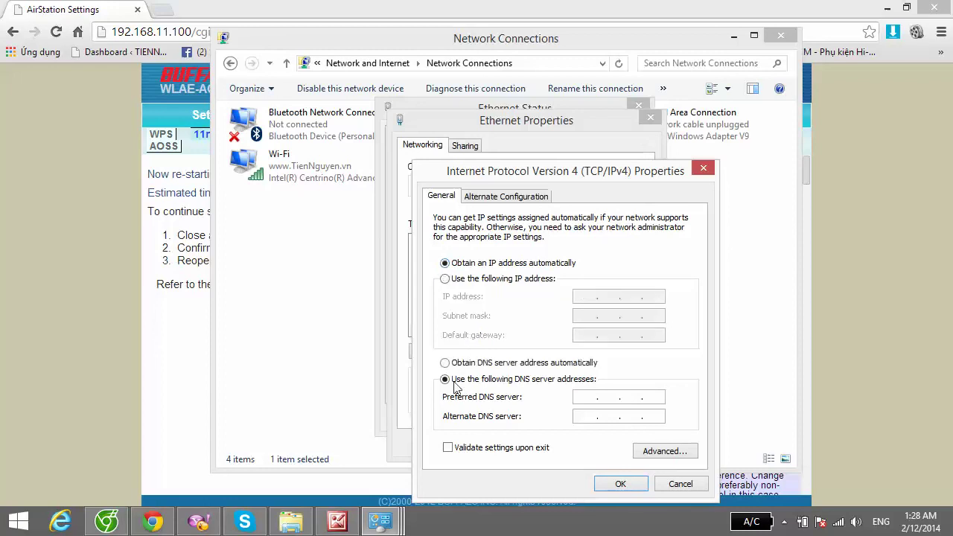
pyautogui.click(445, 363)
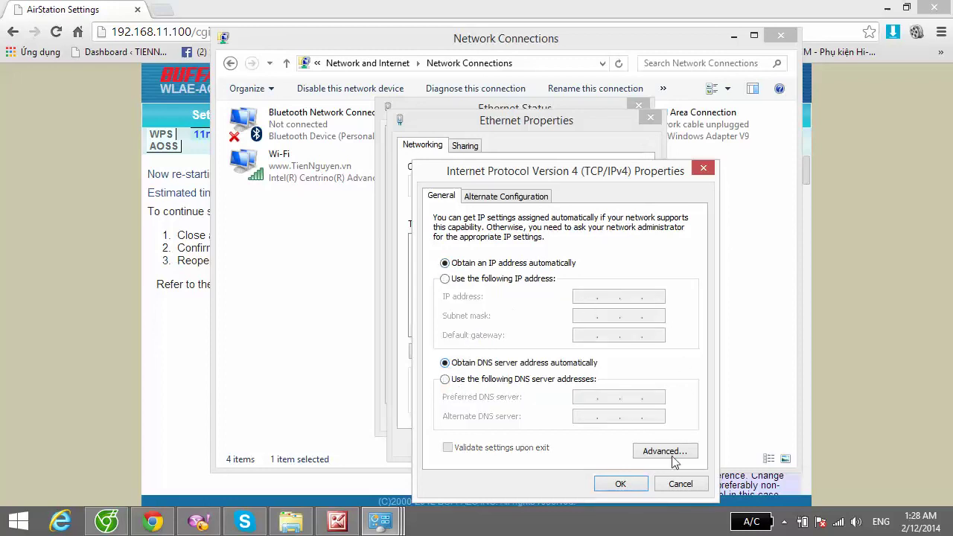
pyautogui.click(620, 485)
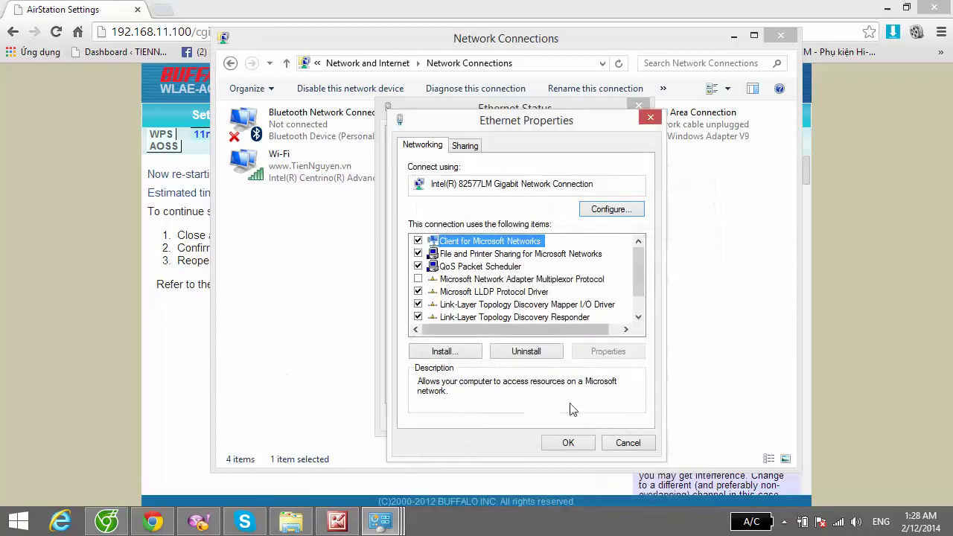
pyautogui.click(570, 442)
pyautogui.click(614, 417)
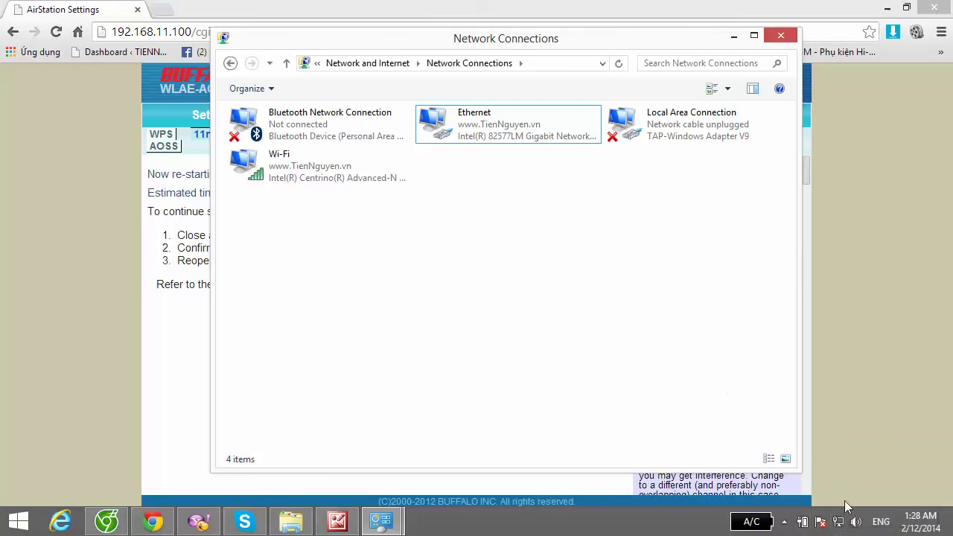
# Display the Windows list of wired connections and available Wi-Fi networks.
pyautogui.moveTo(838, 525)
pyautogui.click(840, 525)
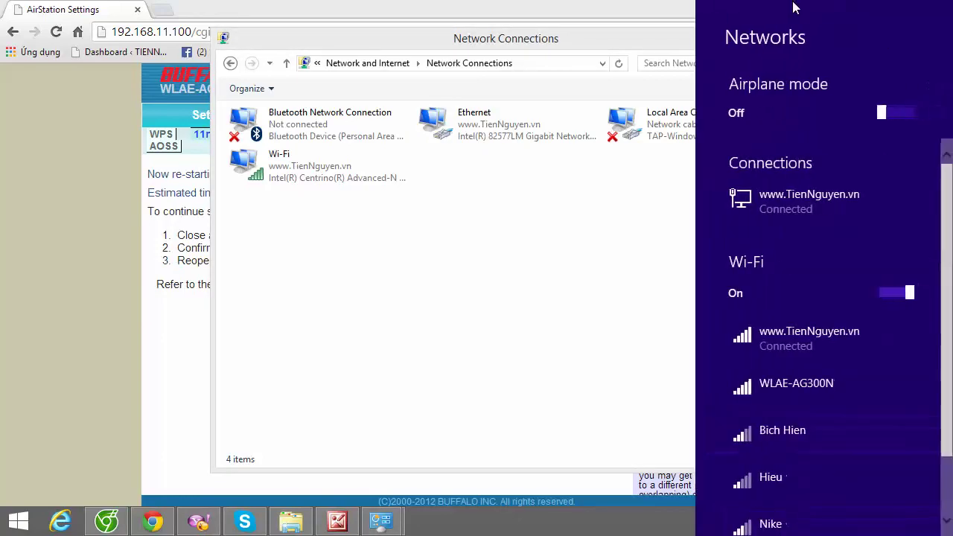
pyautogui.click(791, 345)
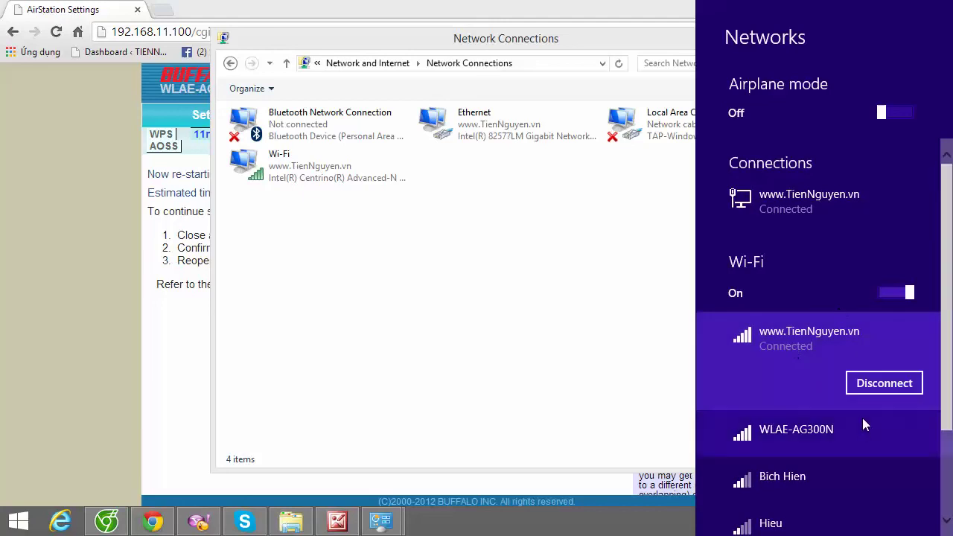
pyautogui.click(882, 387)
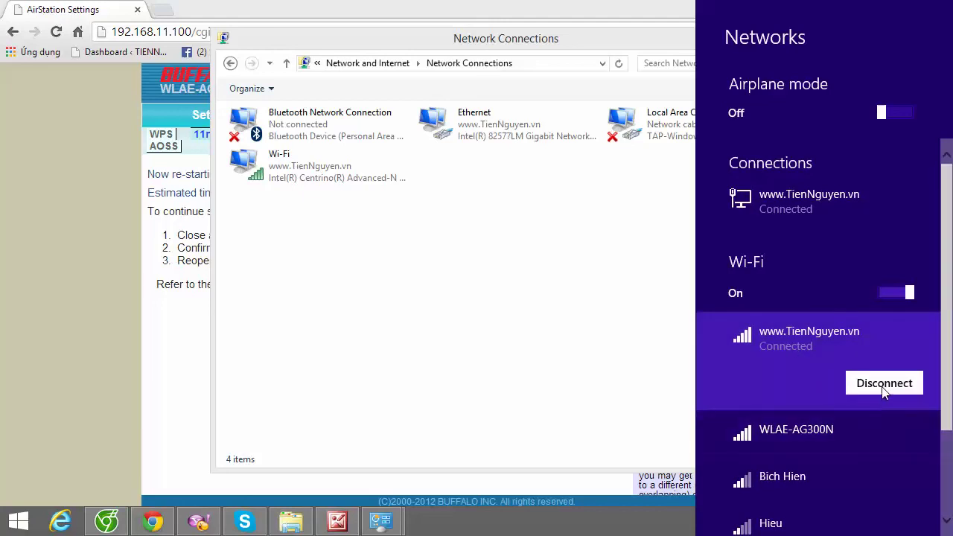
pyautogui.click(496, 310)
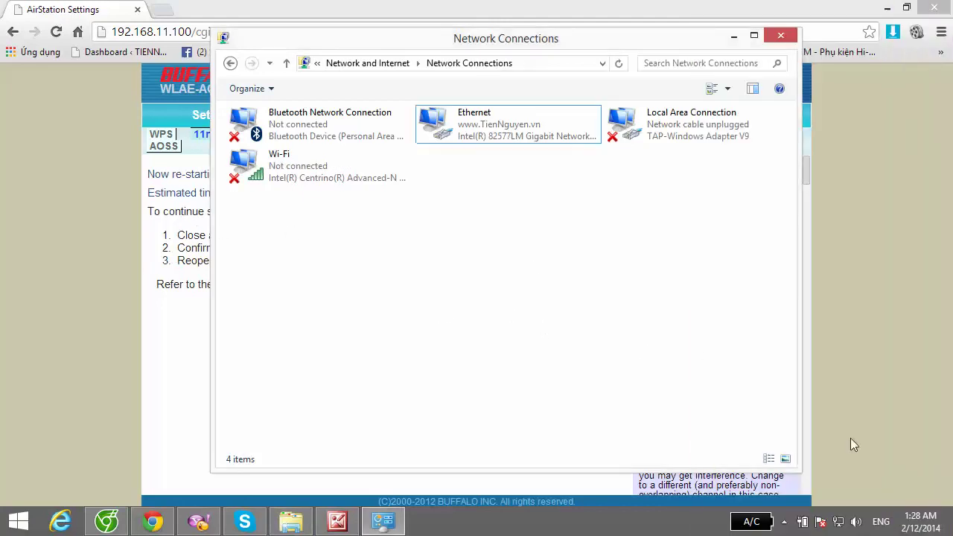
# Disable the Ethernet adapter in Network Connections.
pyautogui.click(460, 117)
pyautogui.rightClick(461, 118)
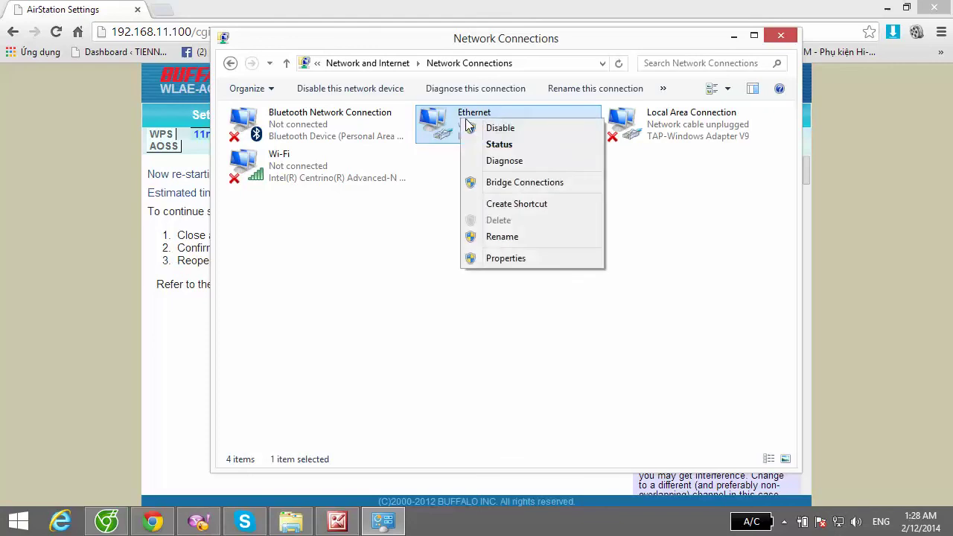
pyautogui.click(478, 127)
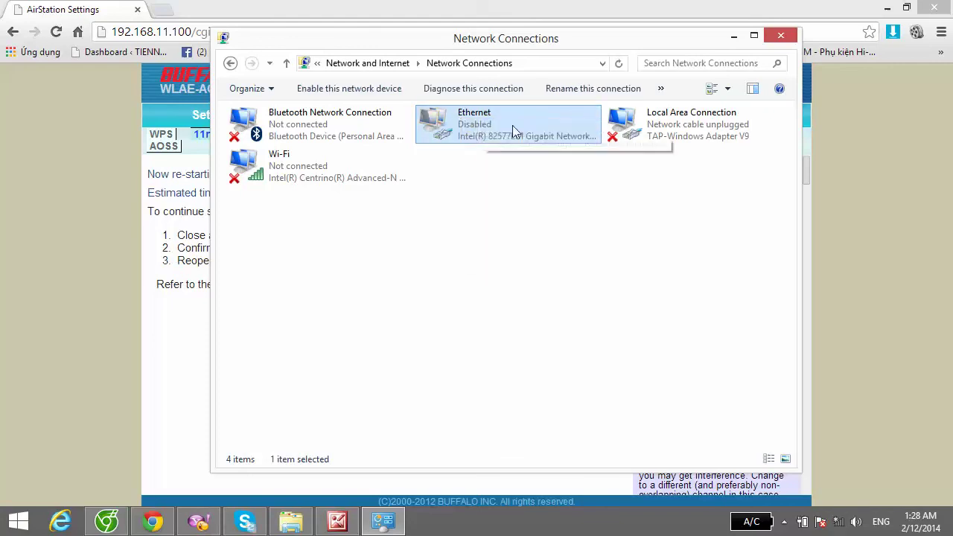
# Connect to the WLAE-AG300N Wi-Fi network with its network security key, decline finding devices on it, and close the network list.
pyautogui.click(838, 521)
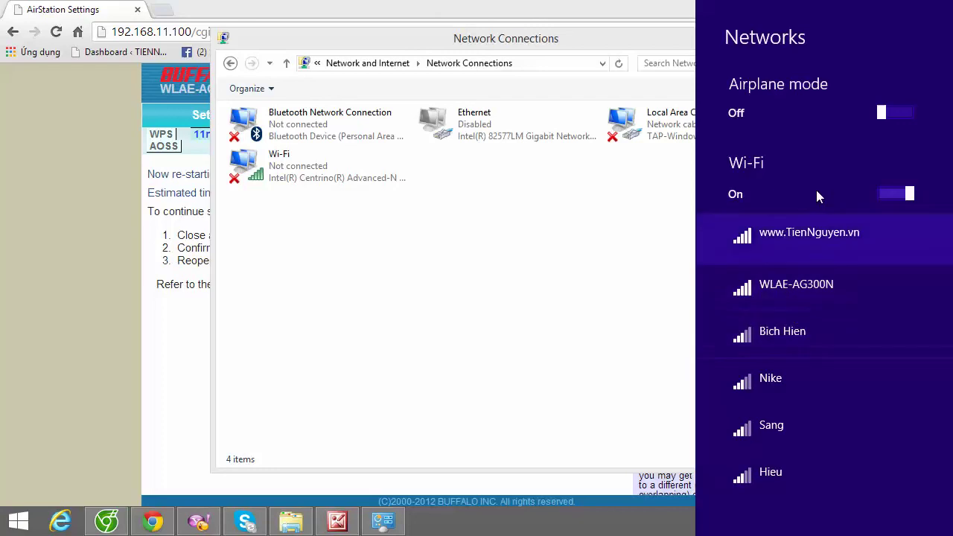
pyautogui.click(804, 281)
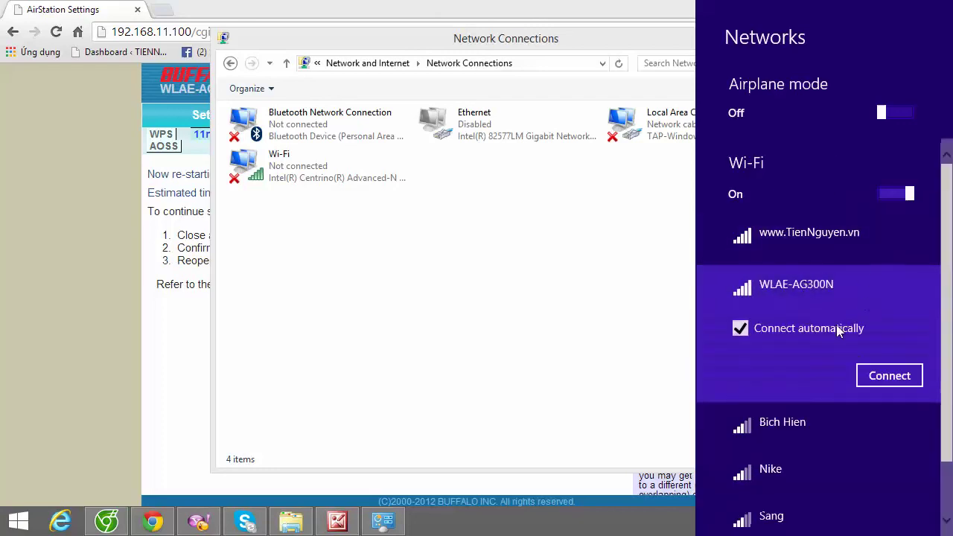
pyautogui.click(778, 329)
pyautogui.click(889, 375)
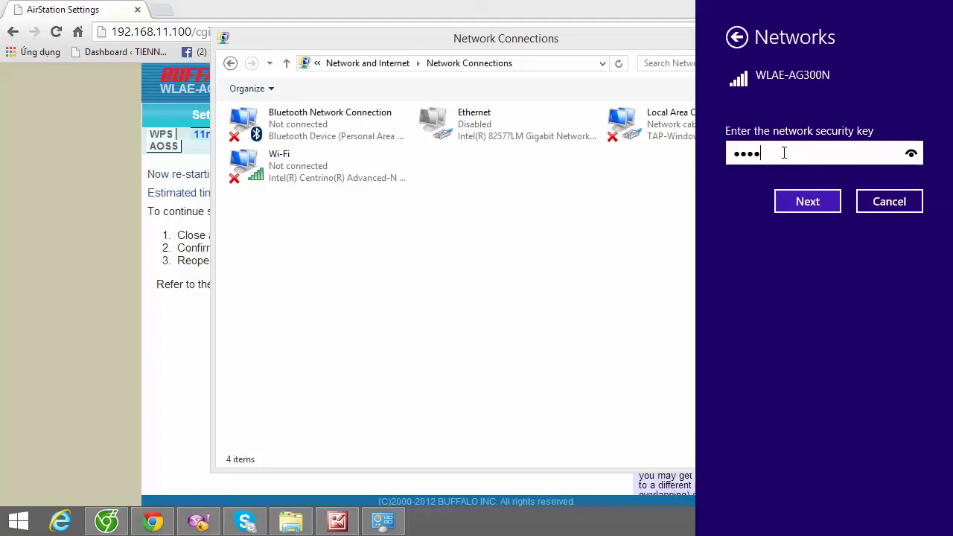
pyautogui.click(806, 204)
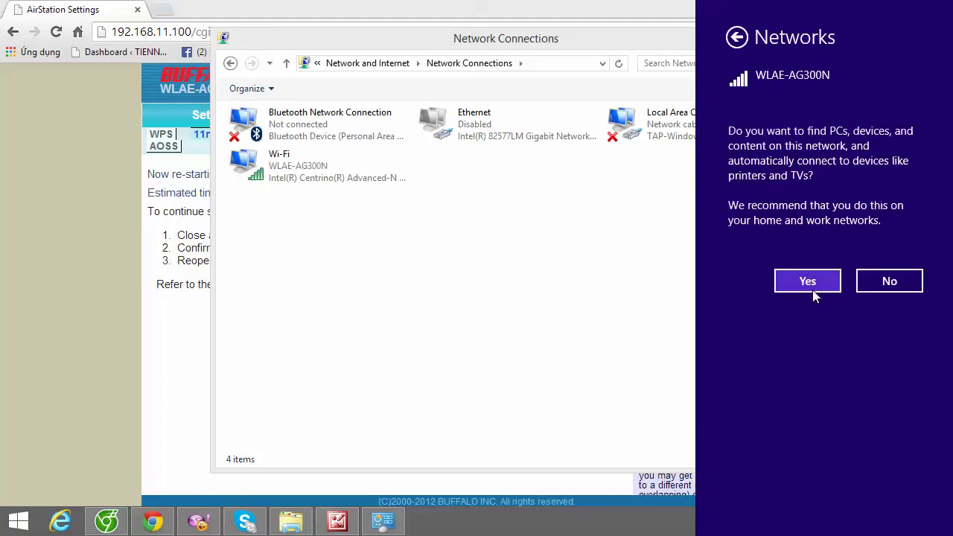
pyautogui.click(889, 280)
pyautogui.click(418, 287)
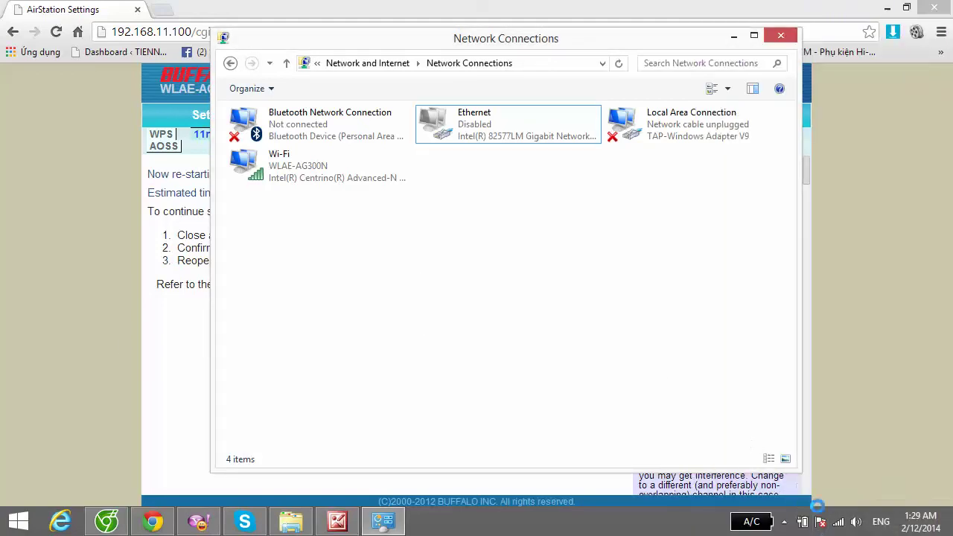
# Return to the Network and Sharing Center and check the active network's name and access type.
pyautogui.click(383, 521)
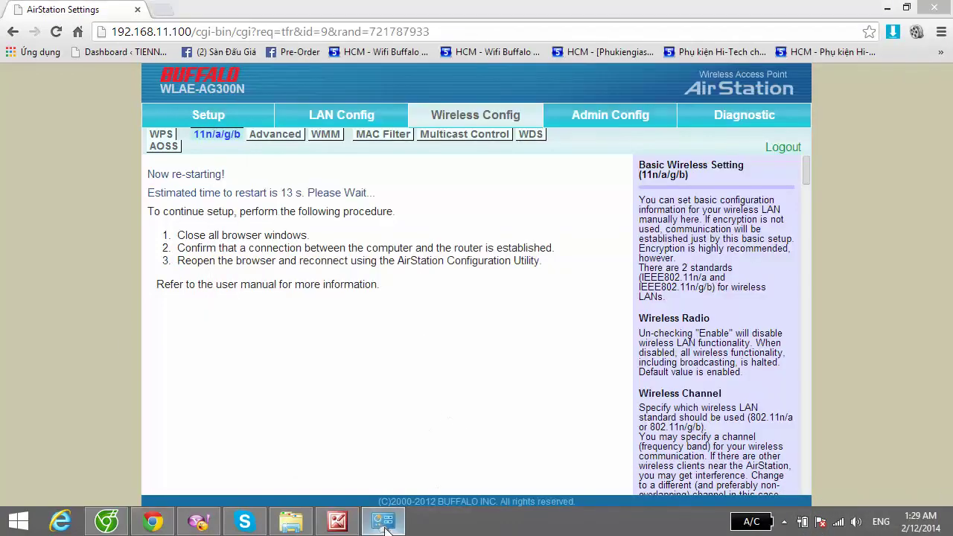
pyautogui.click(383, 521)
pyautogui.click(230, 64)
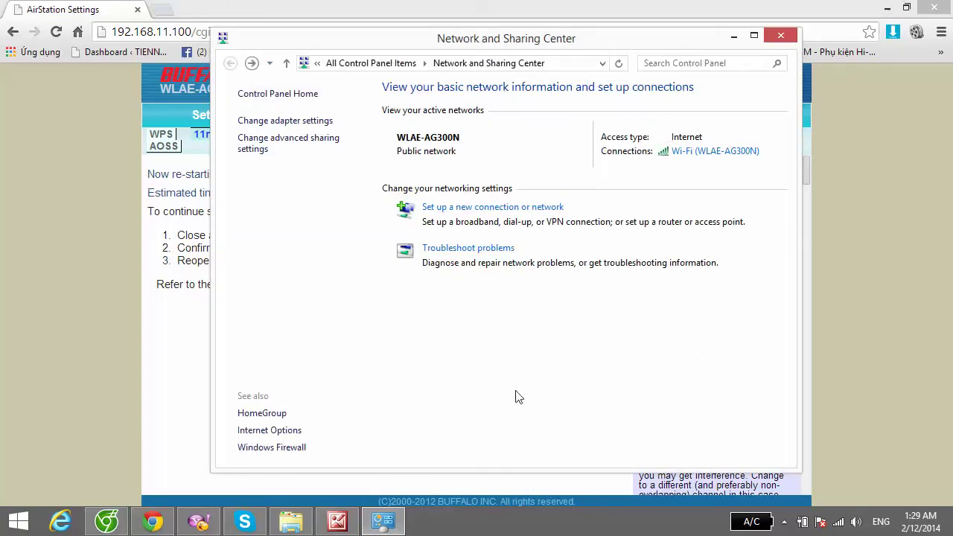
# Switch to the Cốc Cốc browser and load tiennguyen.vn in a new tab to test Internet access.
pyautogui.hotkey('alt', 'Tab')
pyautogui.click(107, 521)
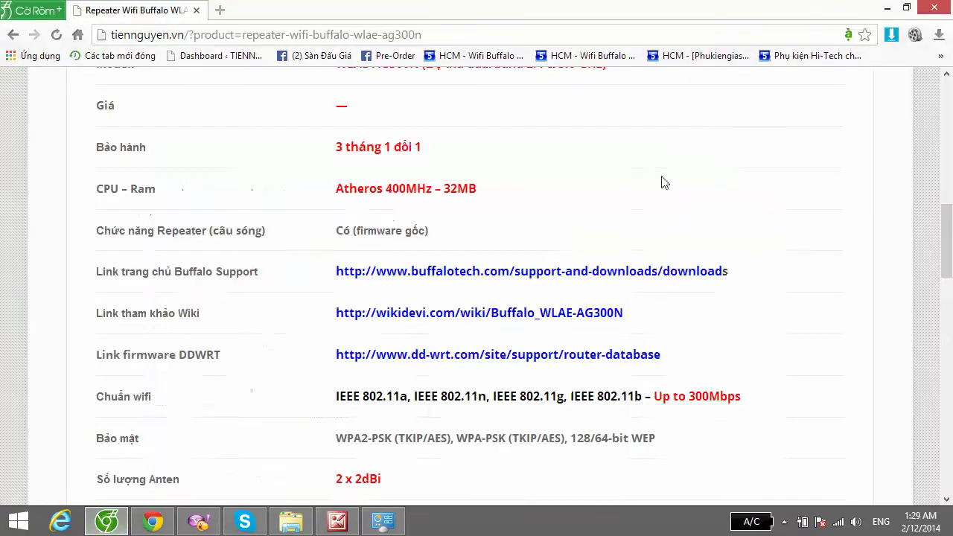
pyautogui.scroll(10, 660, 288)
pyautogui.scroll(1, 539, 289)
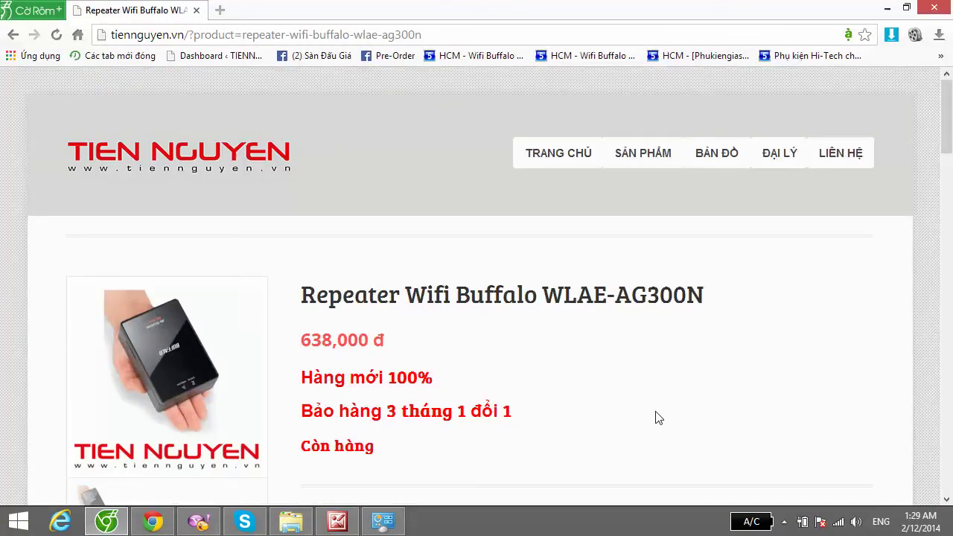
pyautogui.hotkey('ctrl', 't')
pyautogui.write('tienn')
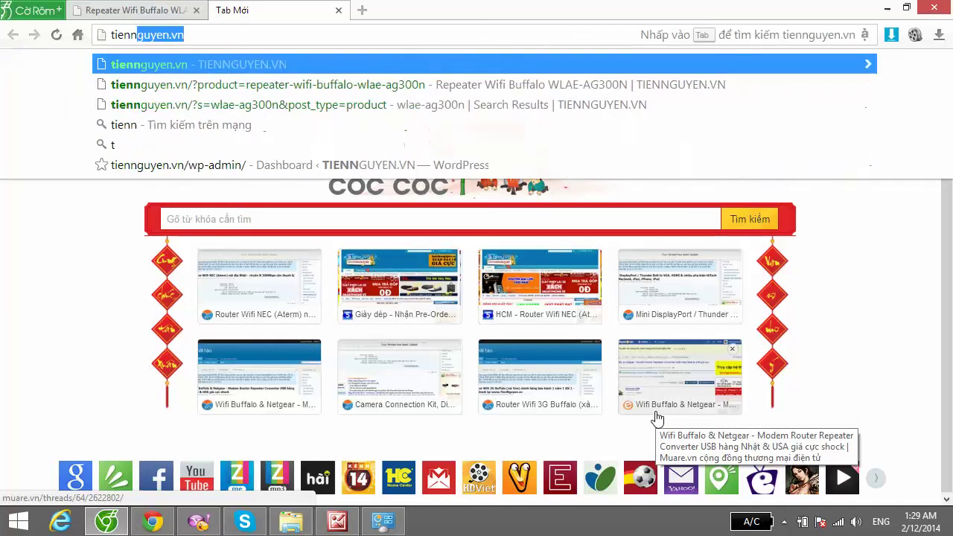
pyautogui.write('guyen')
pyautogui.press('Return')
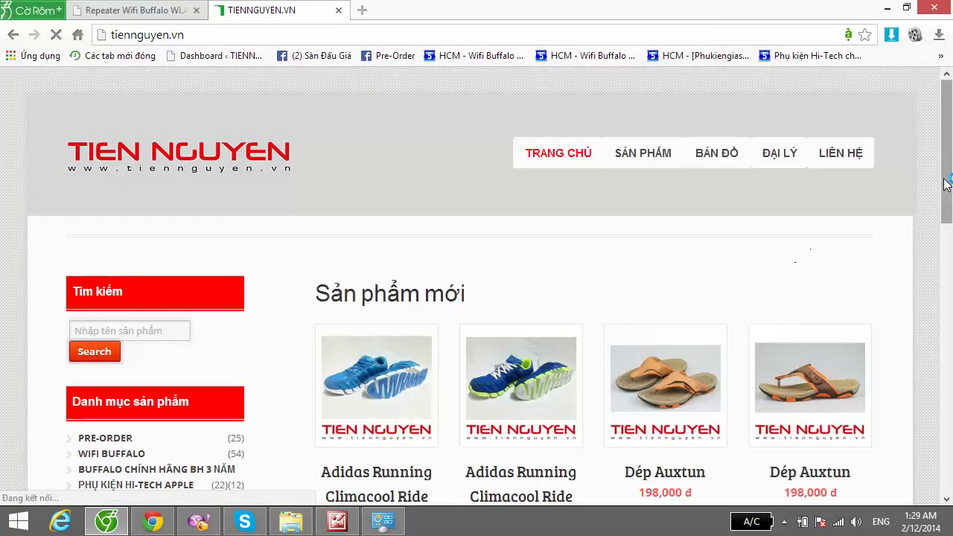
# Open the HƯỚNG DẪN CÀI ĐẶT category from the site's product categories and look through its router configuration guides.
pyautogui.moveTo(946, 183); pyautogui.dragTo(950, 326)
pyautogui.click(511, 393)
pyautogui.scroll(5, 628, 428)
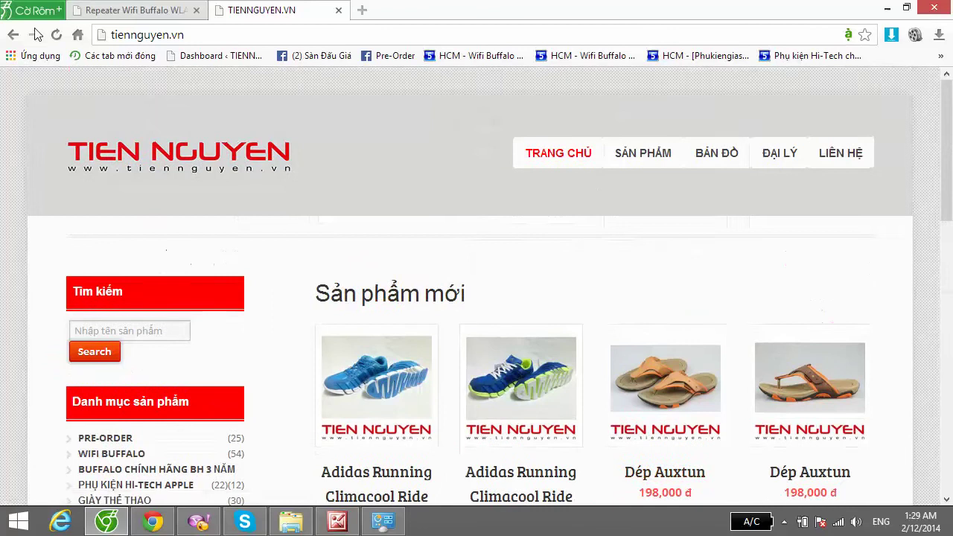
pyautogui.scroll(-4, 3, 391)
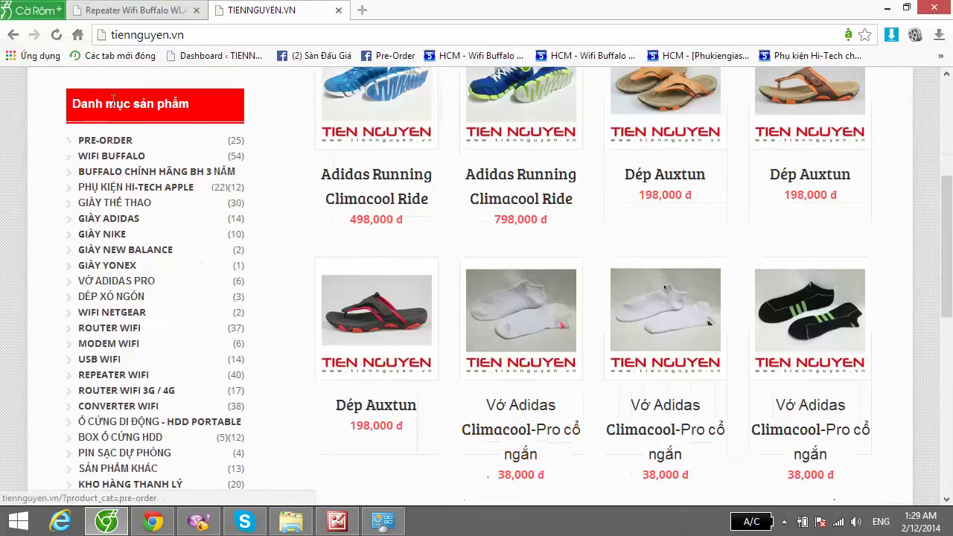
pyautogui.scroll(-1, 113, 102)
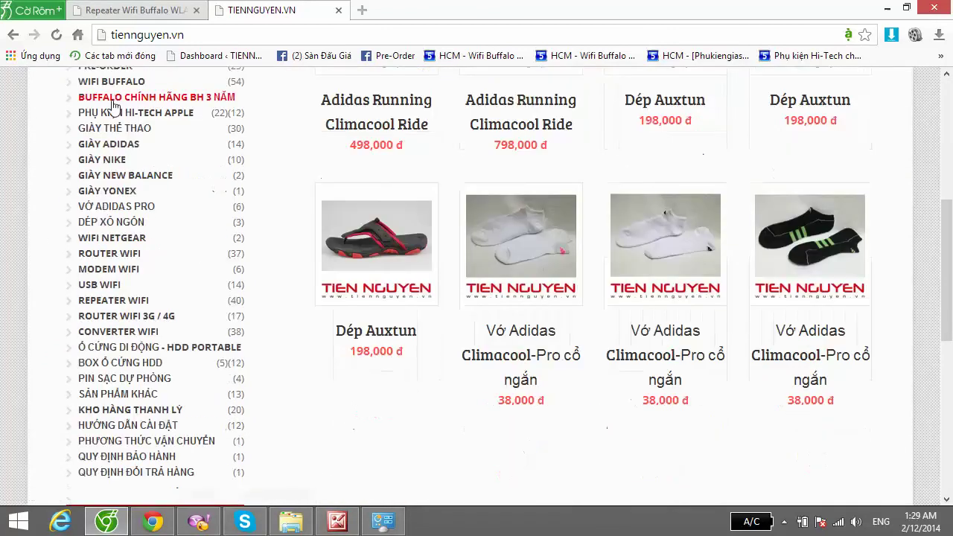
pyautogui.click(148, 431)
pyautogui.scroll(-3, 862, 313)
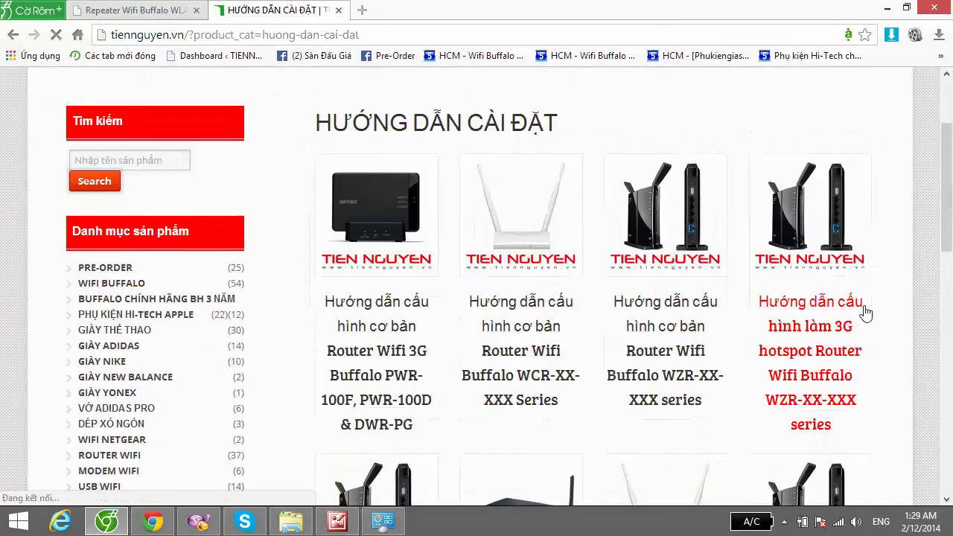
pyautogui.moveTo(948, 149); pyautogui.dragTo(950, 246)
pyautogui.scroll(7, 950, 245)
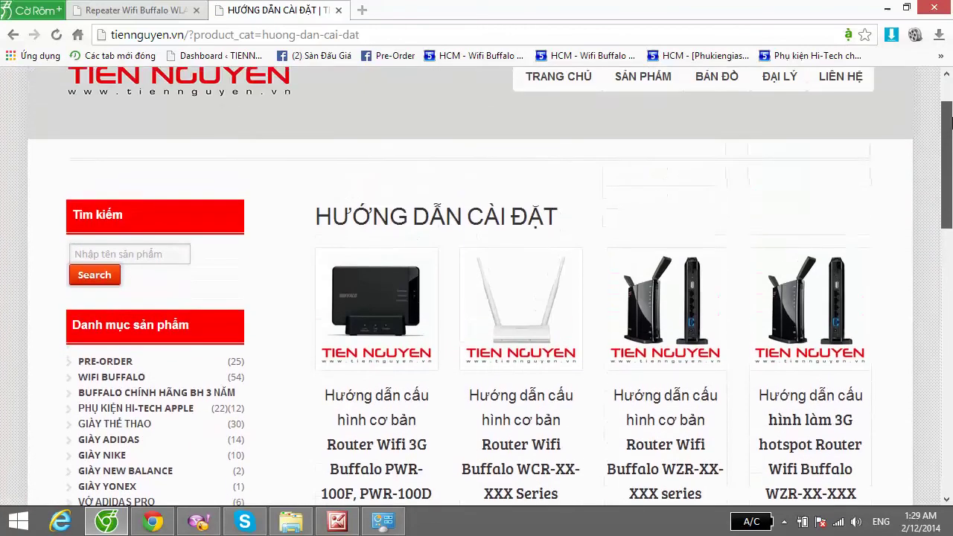
pyautogui.moveTo(951, 168); pyautogui.dragTo(920, 289)
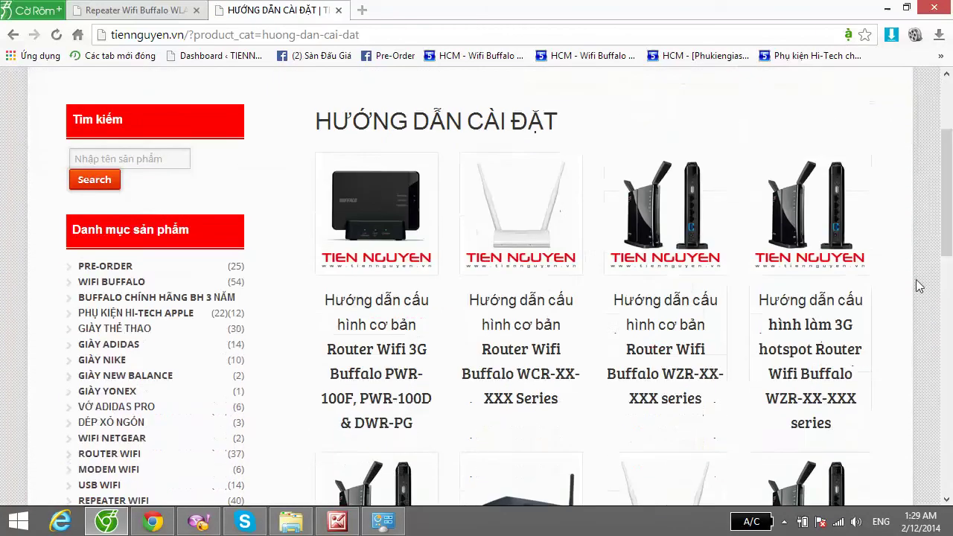
pyautogui.scroll(3, 943, 293)
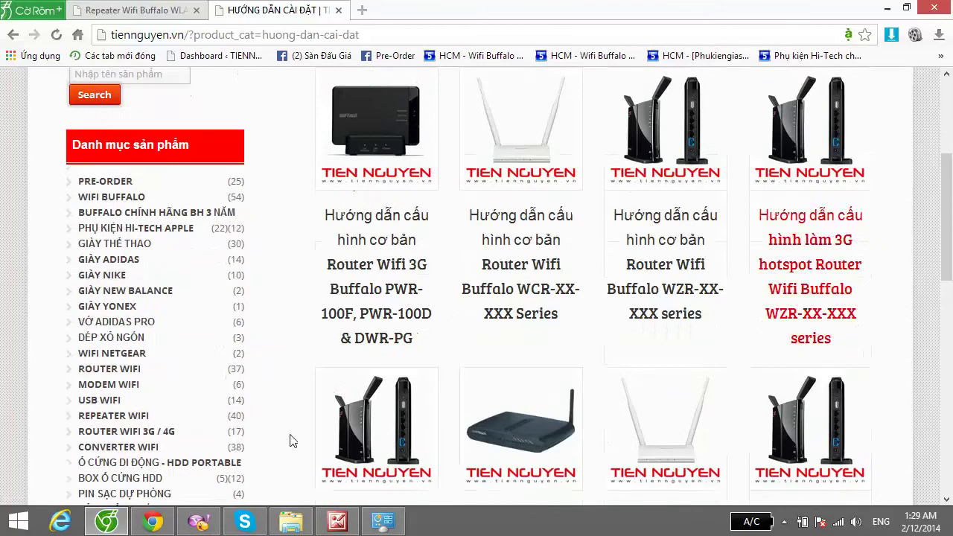
# Return to the Repeater Wifi Buffalo WLAE-AG300N product page and review its specifications and product information.
pyautogui.click(116, 6)
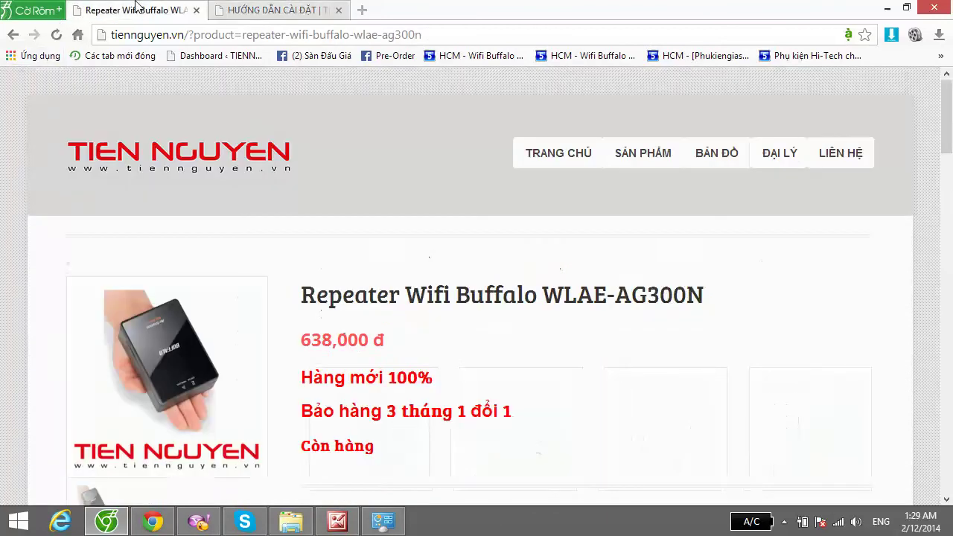
pyautogui.tripleClick(811, 387)
pyautogui.click(834, 285)
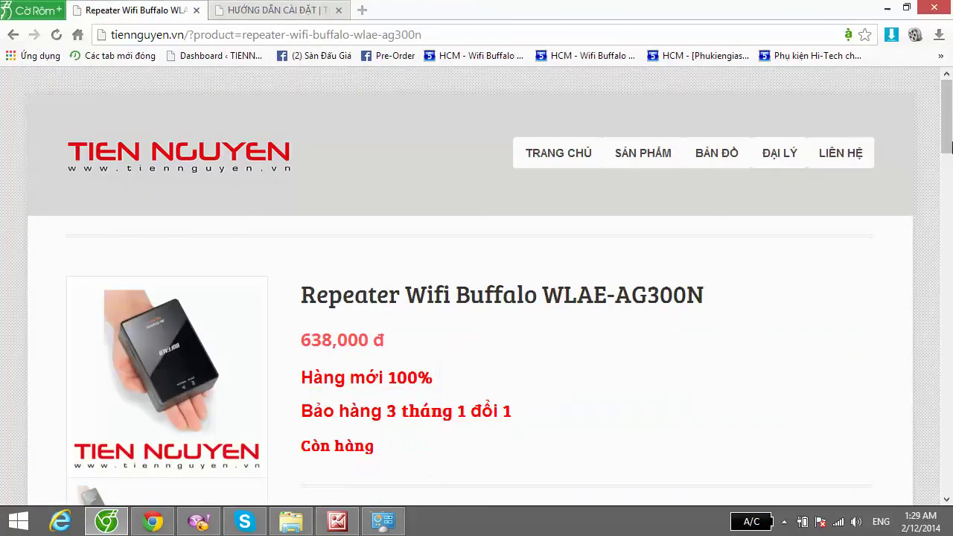
pyautogui.scroll(-10, 837, 313)
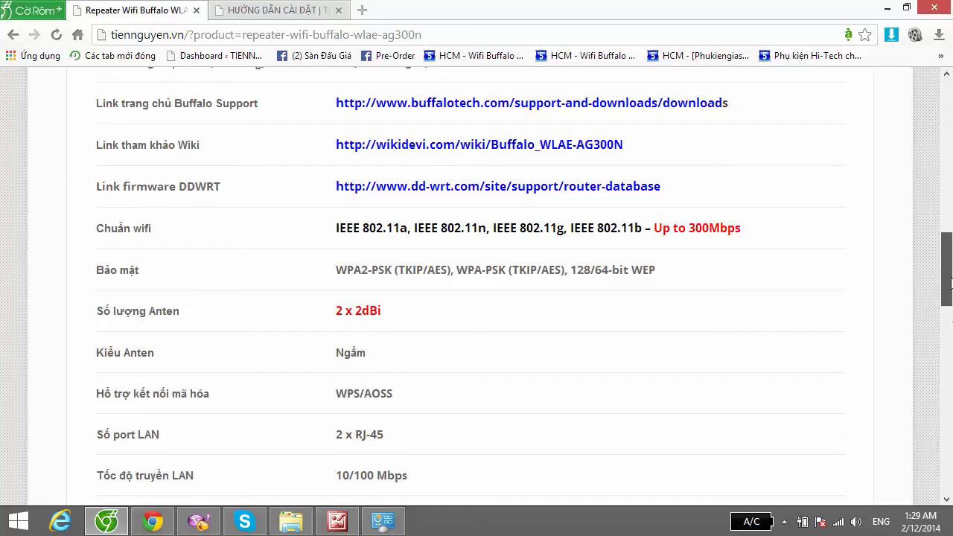
pyautogui.scroll(2, 430, 401)
pyautogui.scroll(6, 744, 253)
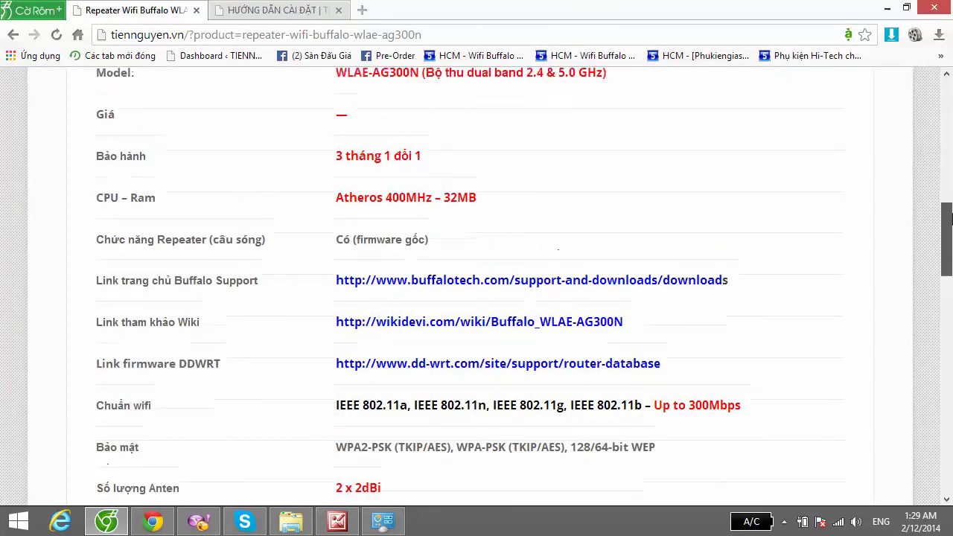
pyautogui.scroll(2, 819, 275)
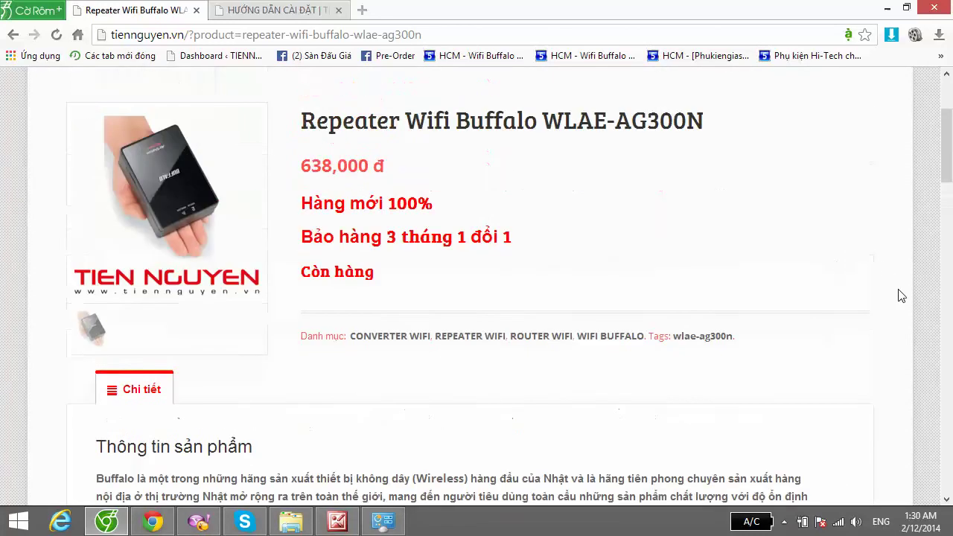
pyautogui.scroll(3, 829, 233)
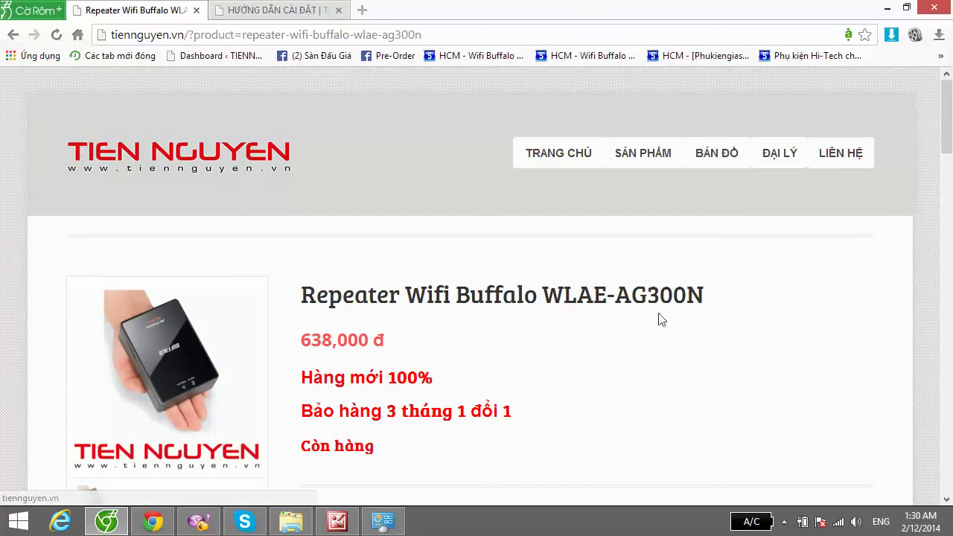
pyautogui.scroll(-4, 872, 294)
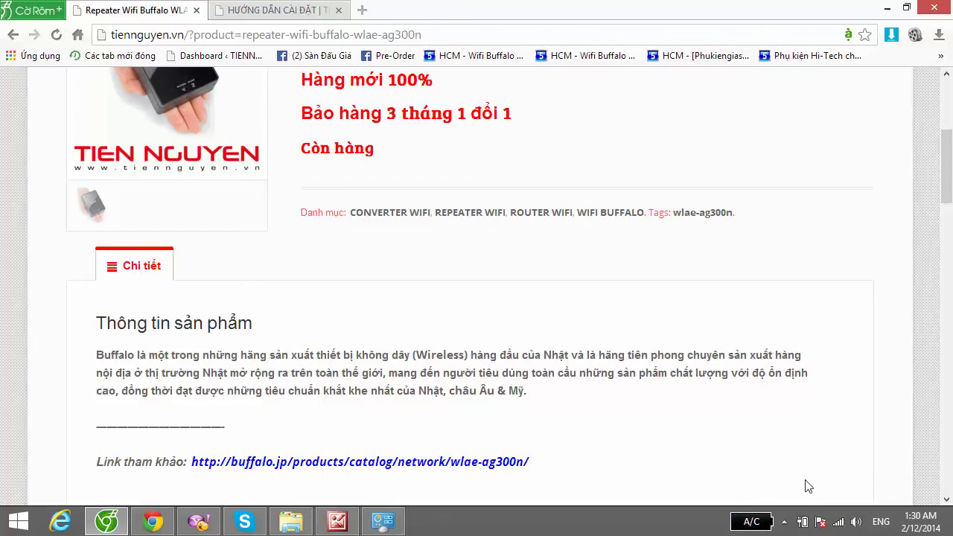
pyautogui.click(784, 522)
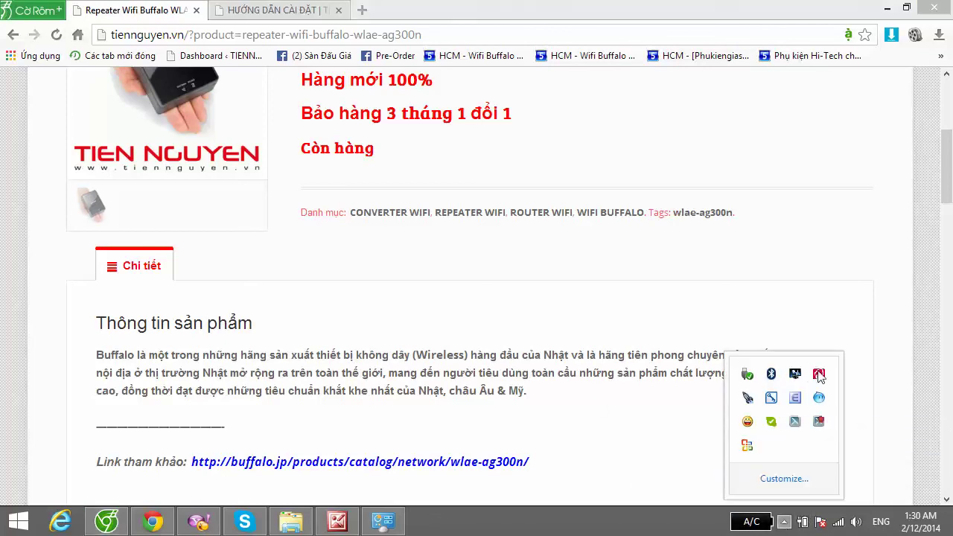